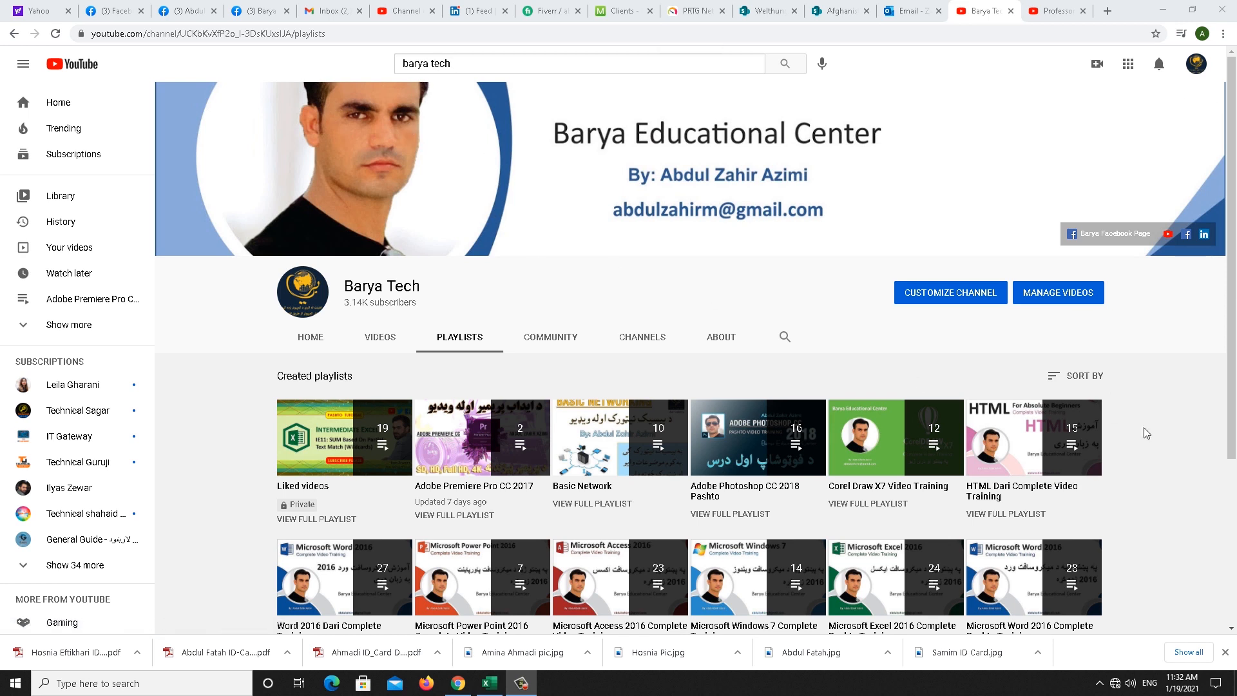
# Scroll through the YouTube playlists page, then minimise Chrome to show the desktop
pyautogui.scroll(-1, 464, 348)
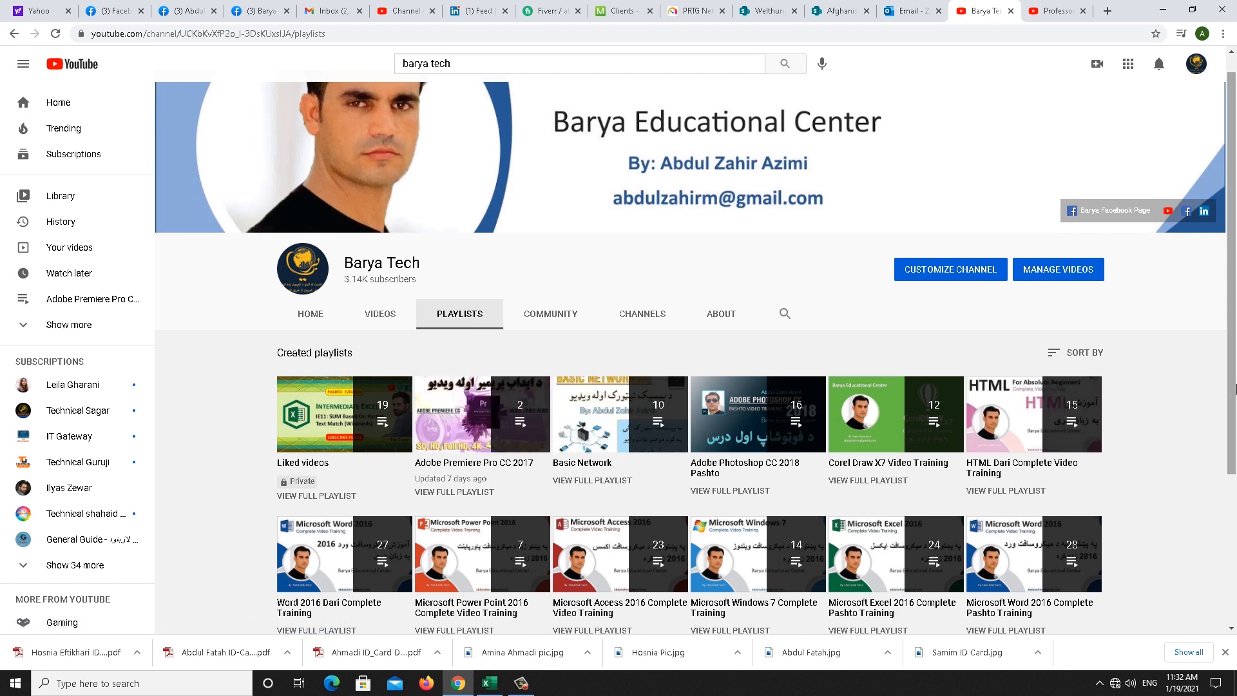
pyautogui.scroll(-1, 1235, 388)
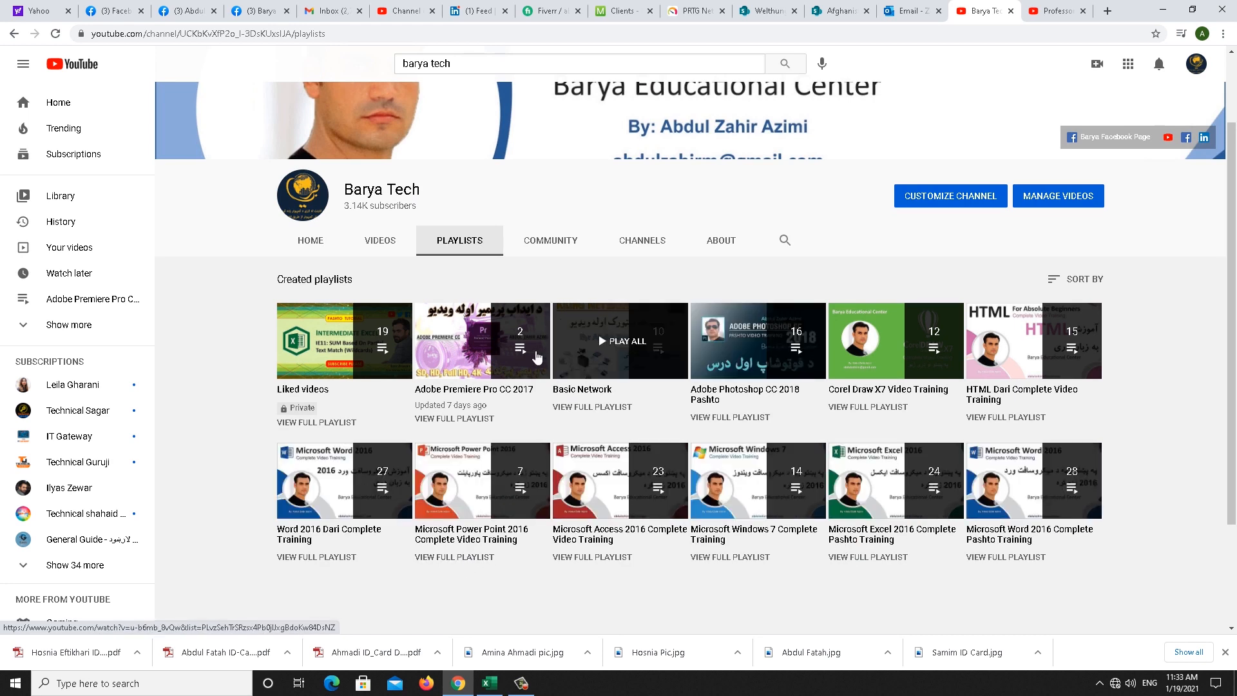
pyautogui.scroll(2, 1187, 408)
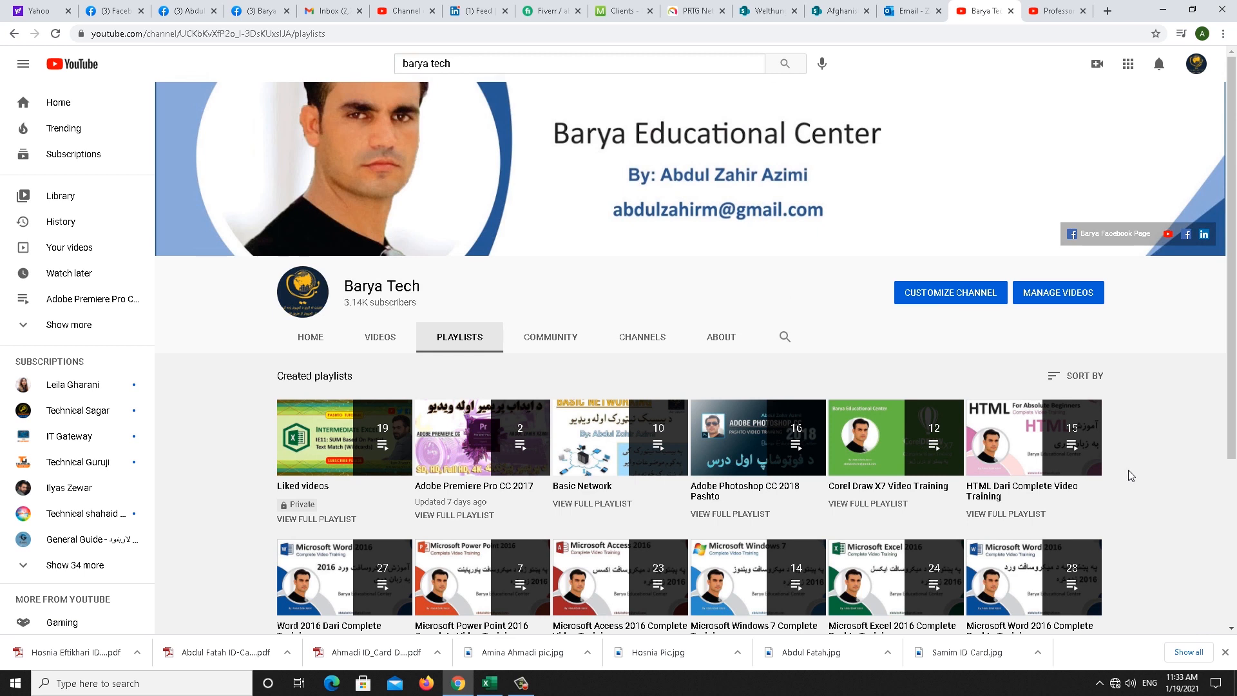
pyautogui.click(1163, 10)
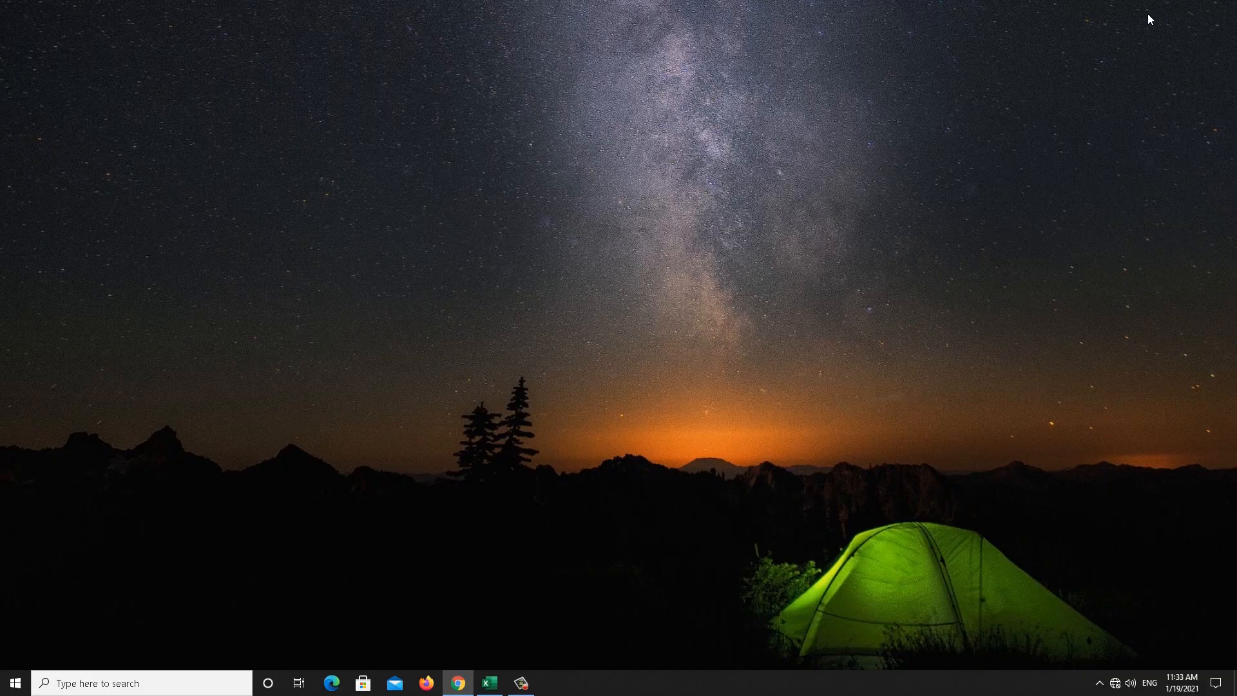
# Bring up the Excel Short Cuts-2 workbook and select the Last Name column with Ctrl+Space
pyautogui.click(490, 684)
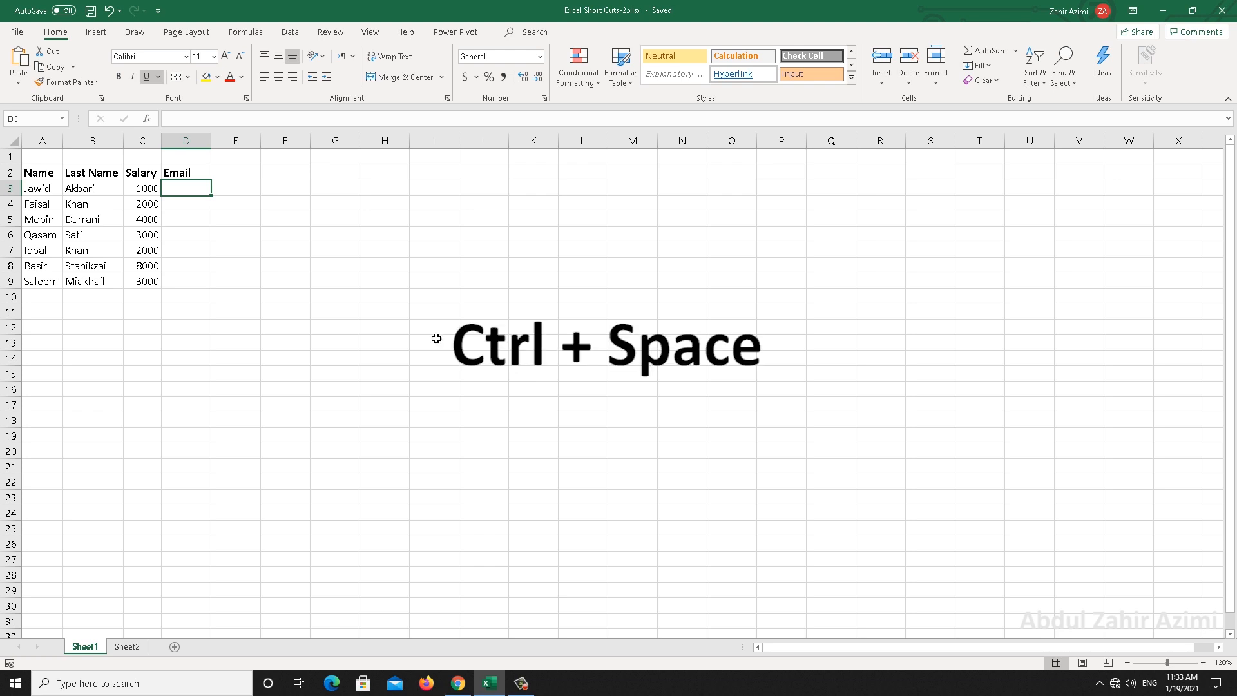
pyautogui.click(109, 206)
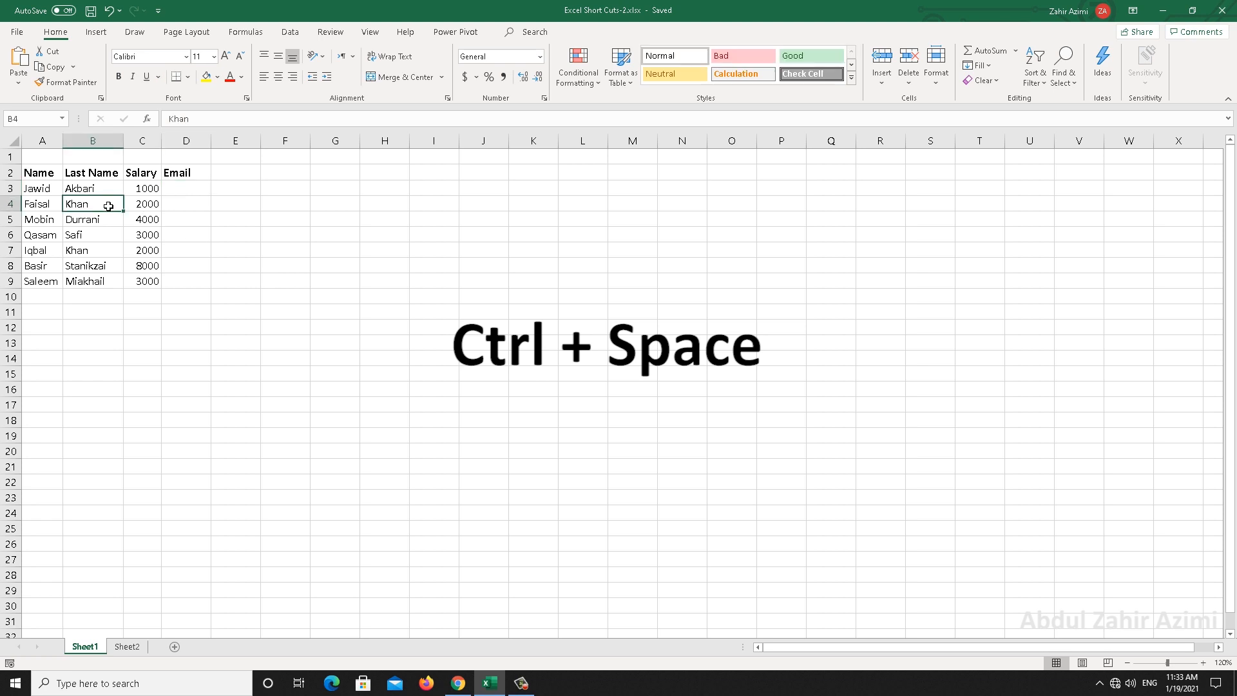
pyautogui.hotkey('ctrl', 'space')
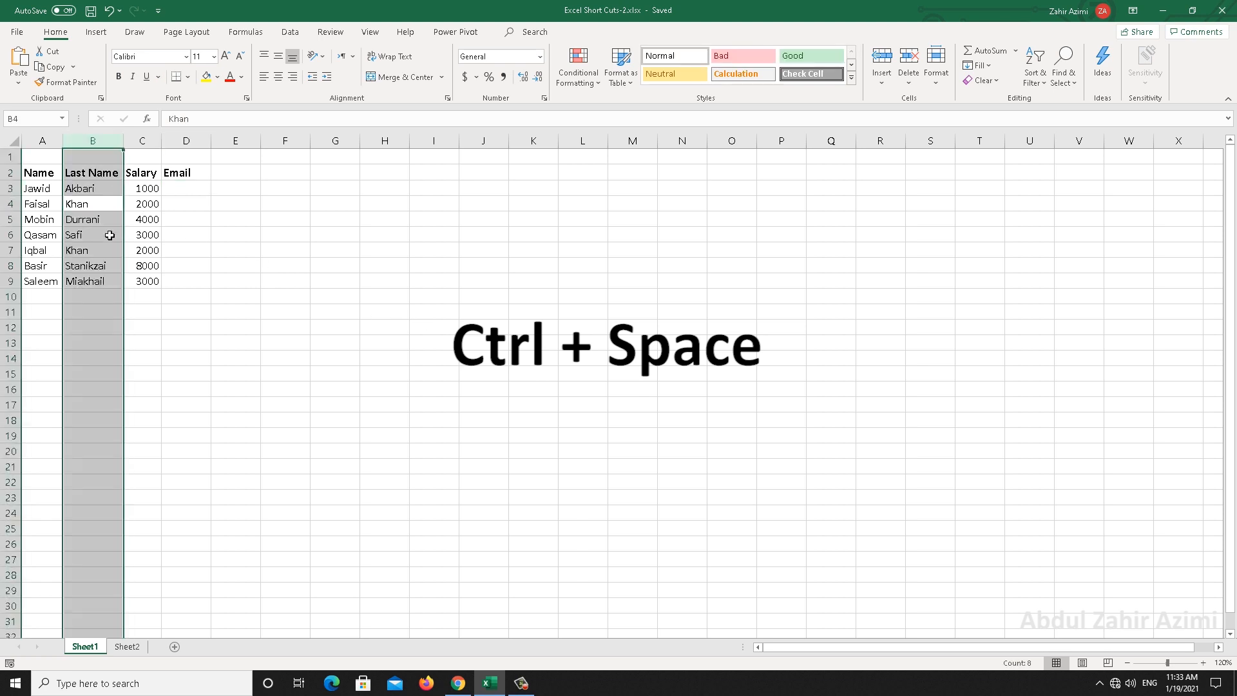
pyautogui.click(49, 218)
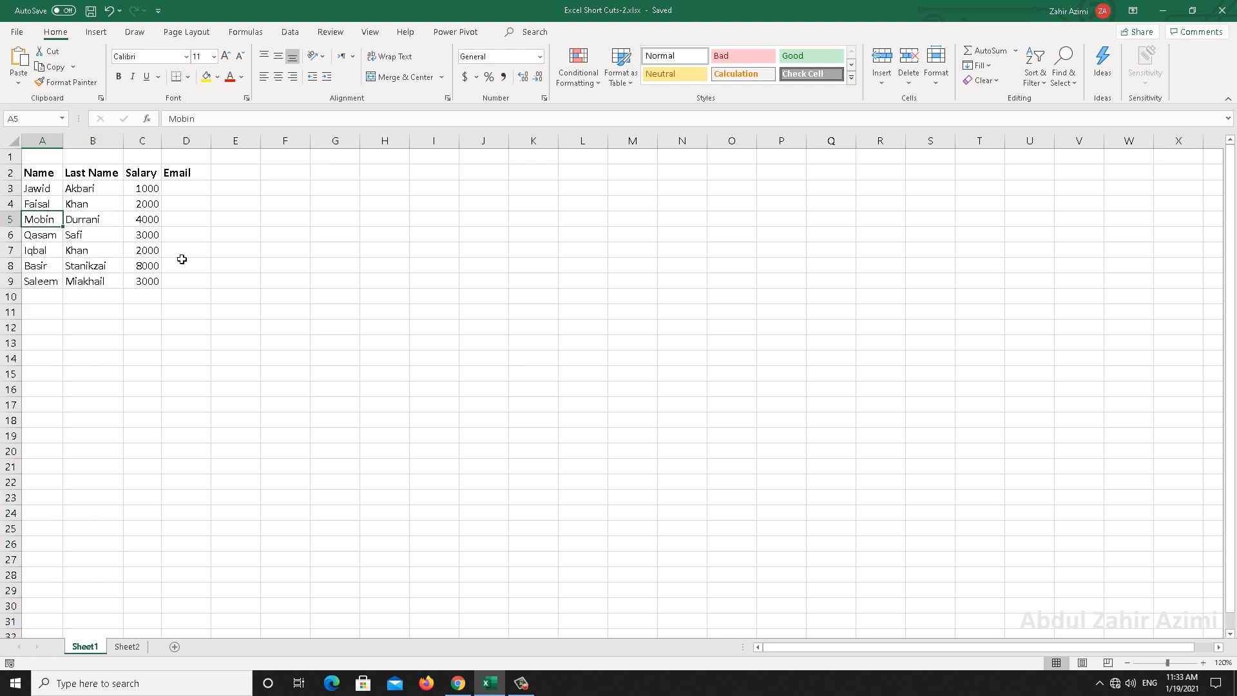
# Select row 4 with Shift+Space, then the whole Last Name column with Ctrl+Space
pyautogui.click(38, 206)
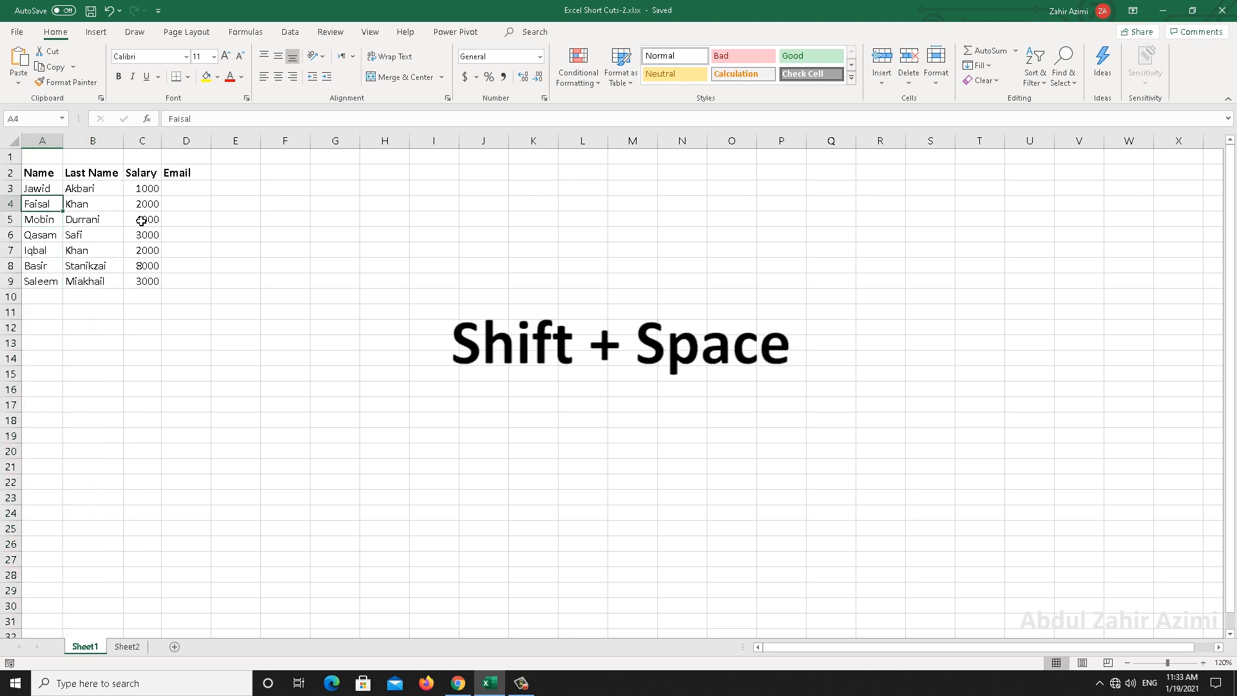
pyautogui.hotkey('shift', 'space')
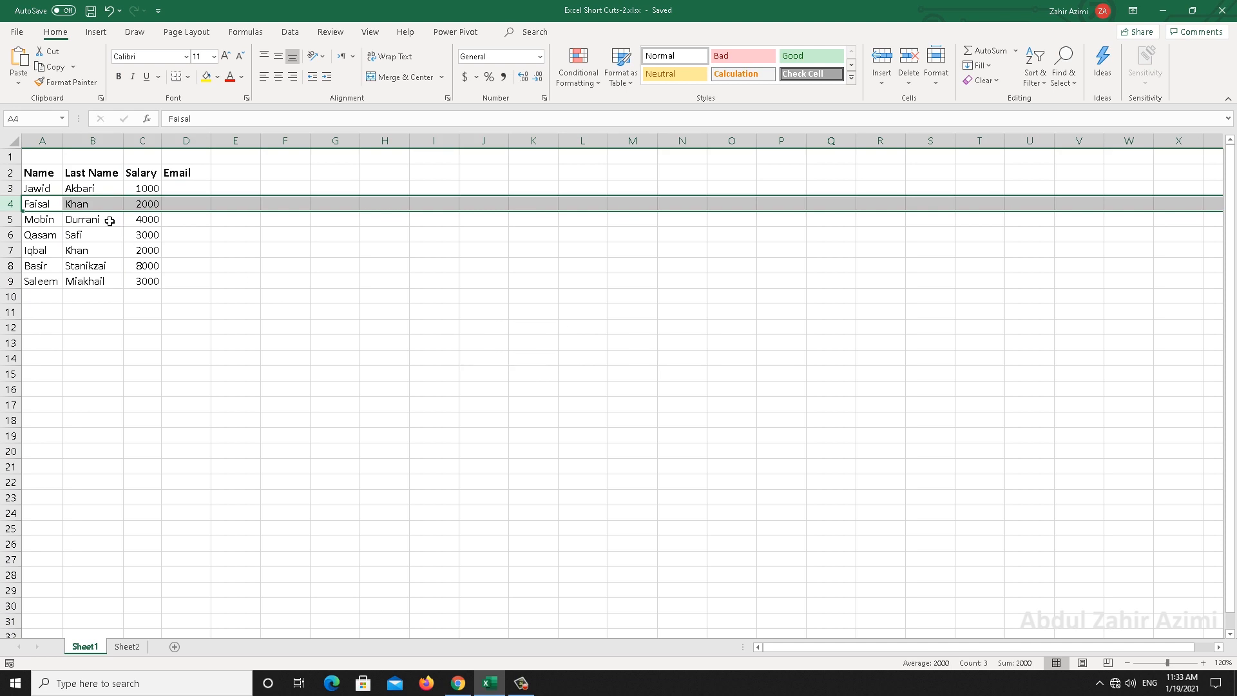
pyautogui.press('Down')
pyautogui.press('Right')
pyautogui.hotkey('ctrl', 'space')
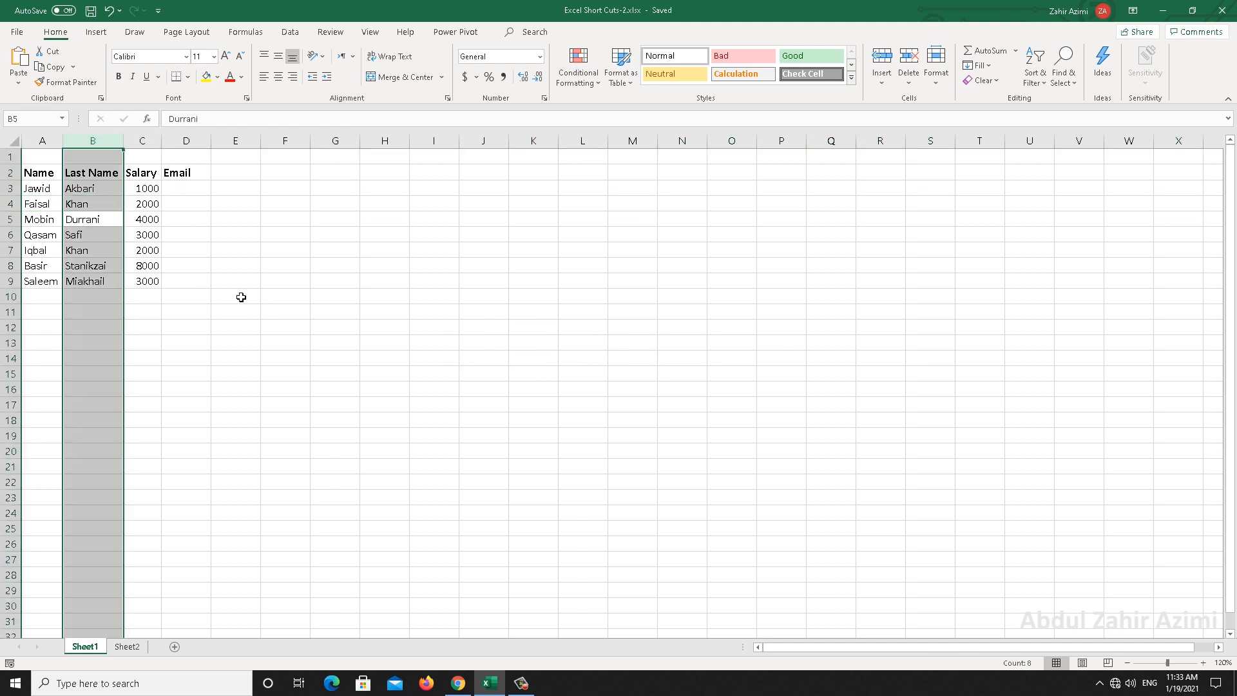
# Select row 5, then select the entire Salary column C
pyautogui.click(98, 220)
pyautogui.hotkey('shift', 'space')
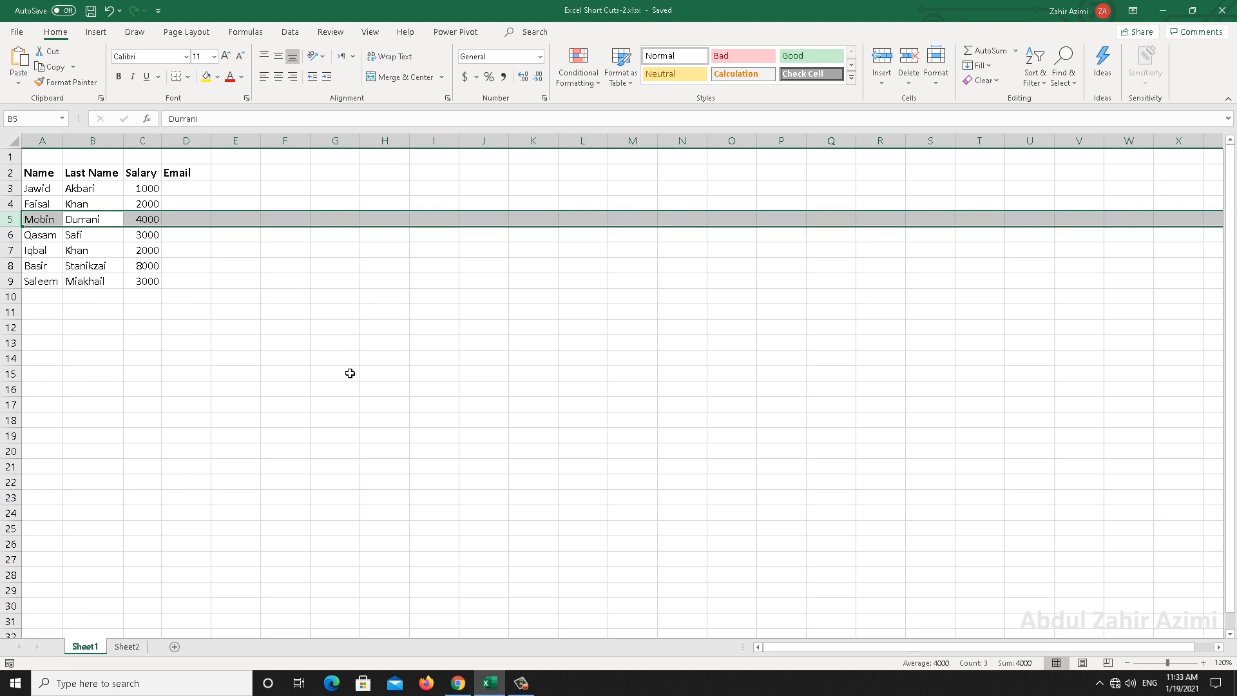
pyautogui.click(110, 220)
pyautogui.click(144, 219)
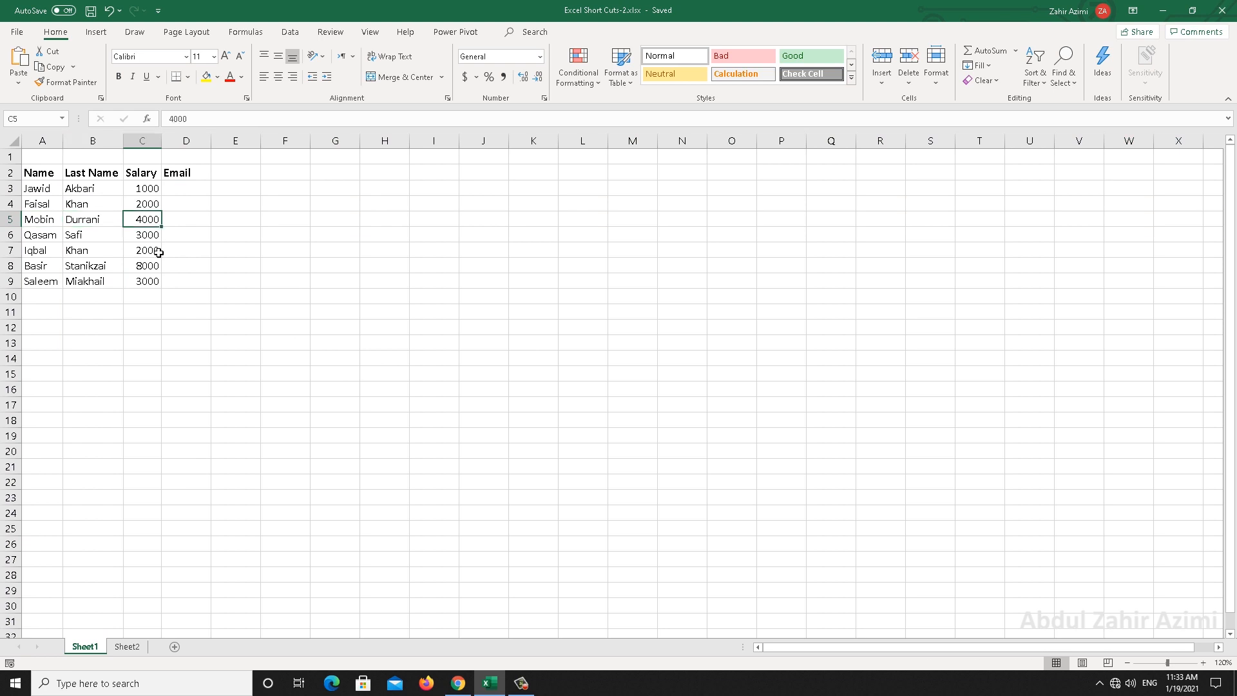
pyautogui.hotkey('ctrl', 'space')
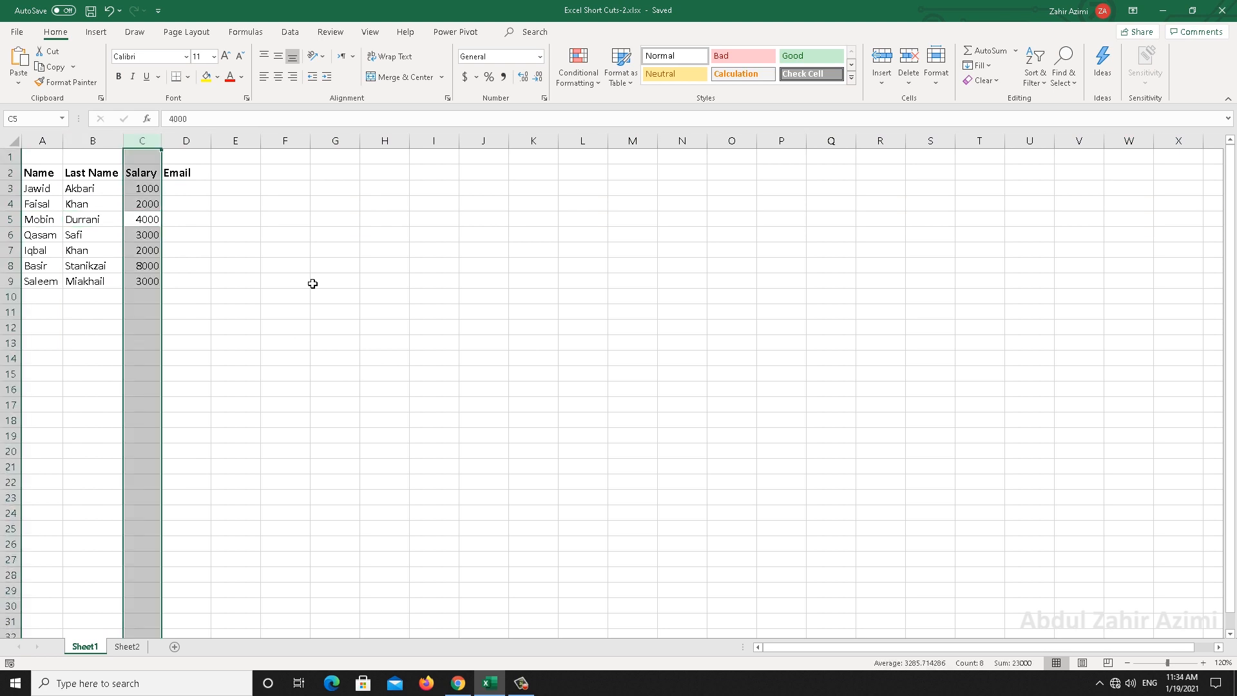
# Insert a blank column and a blank row 6, undoing each one
pyautogui.hotkey('ctrl', 'shift', '+')
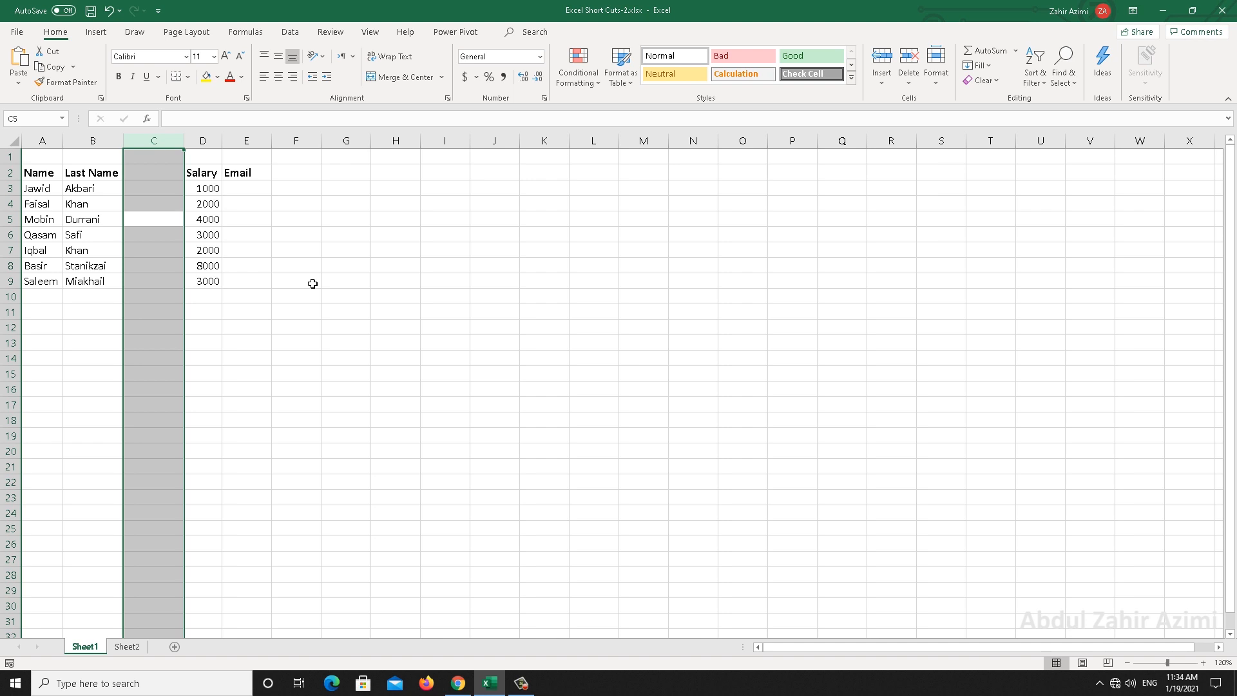
pyautogui.hotkey('ctrl', 'z')
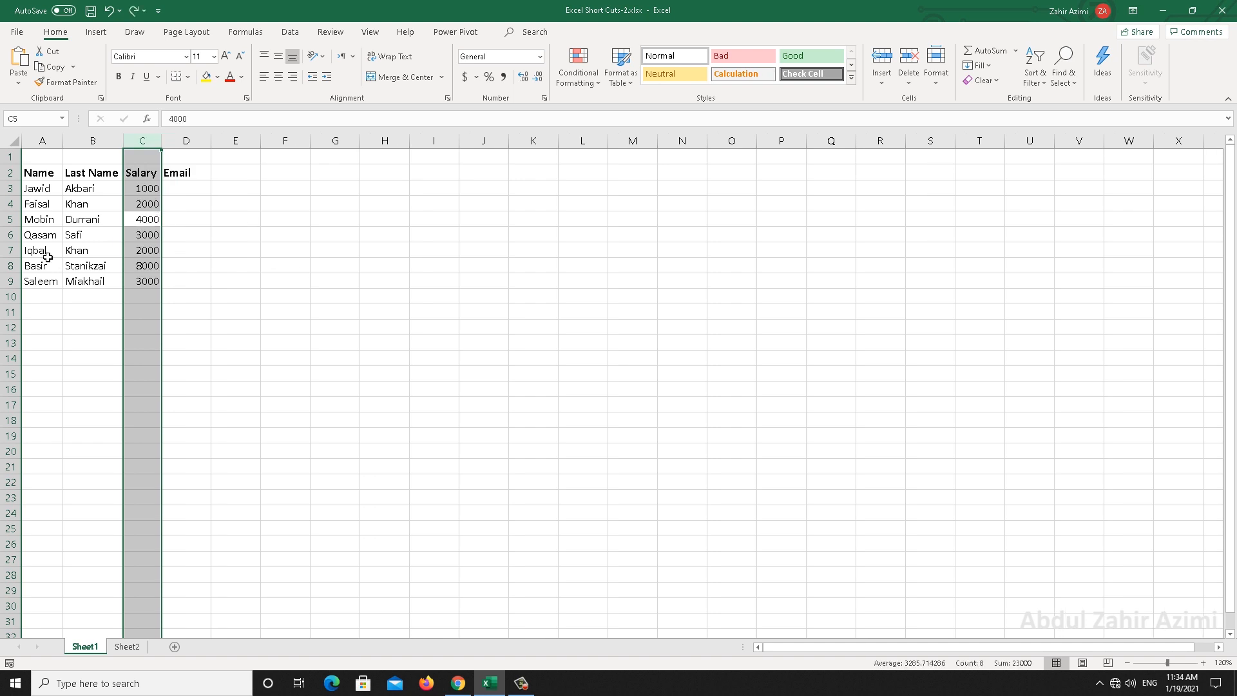
pyautogui.click(49, 236)
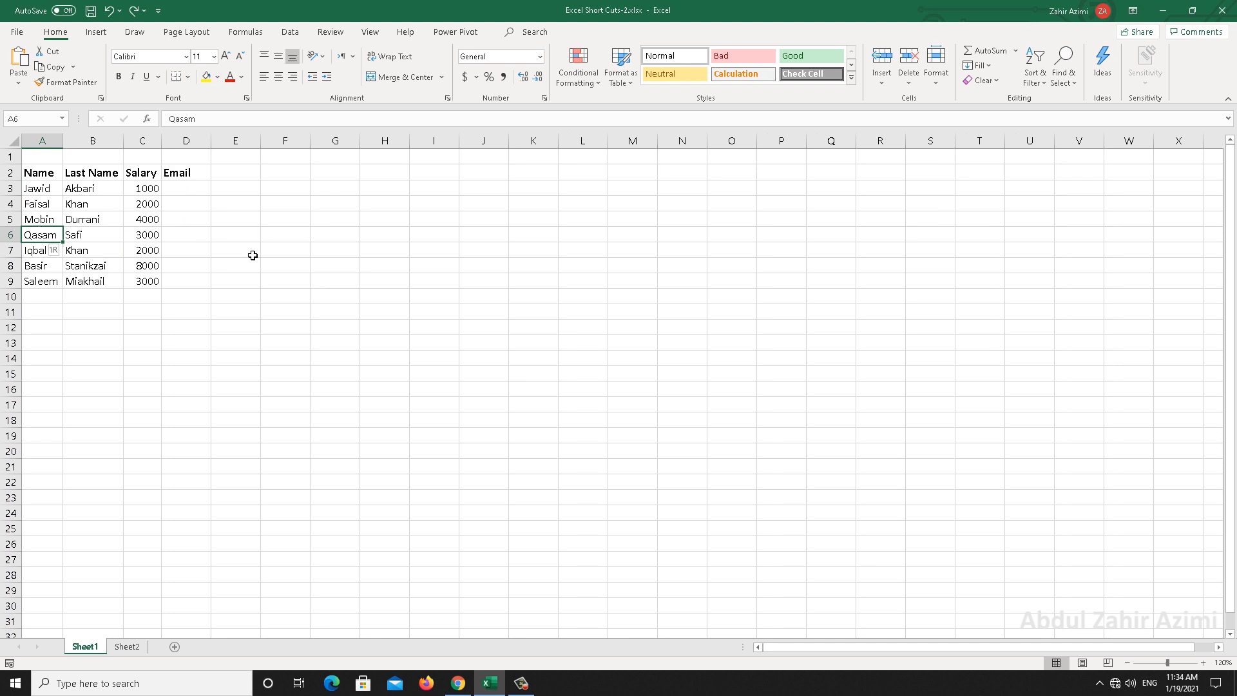
pyautogui.hotkey('shift', 'space')
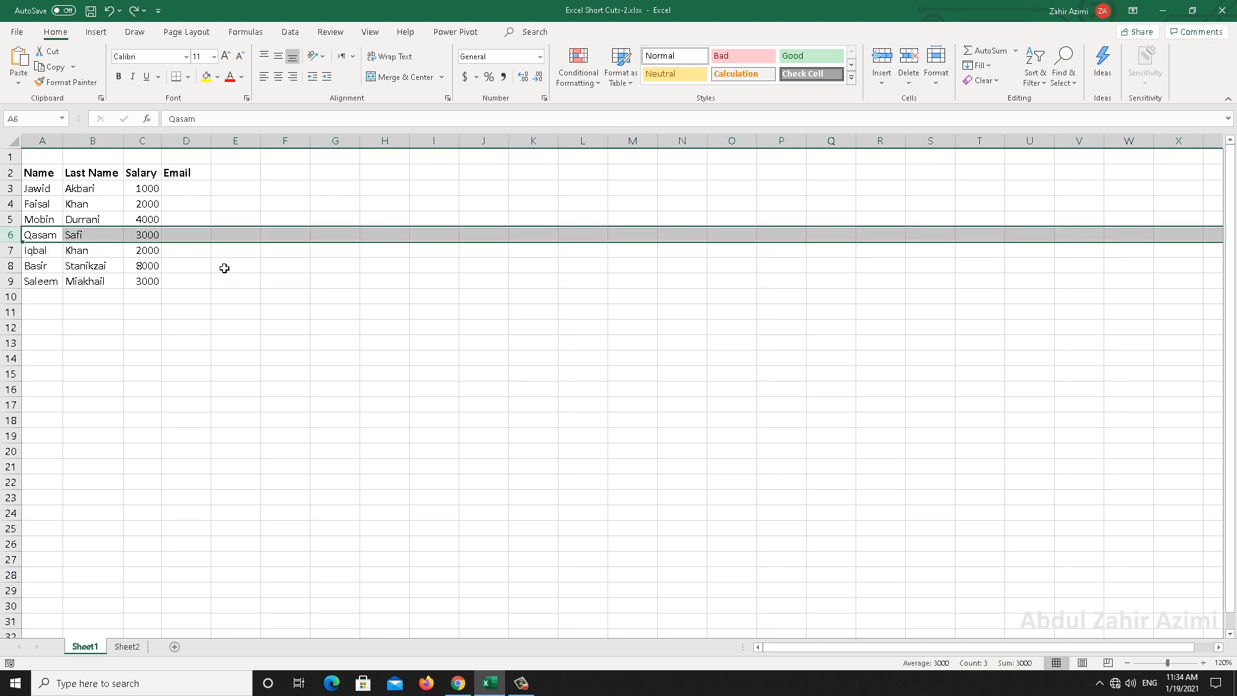
pyautogui.hotkey('ctrl', 'shift', '+')
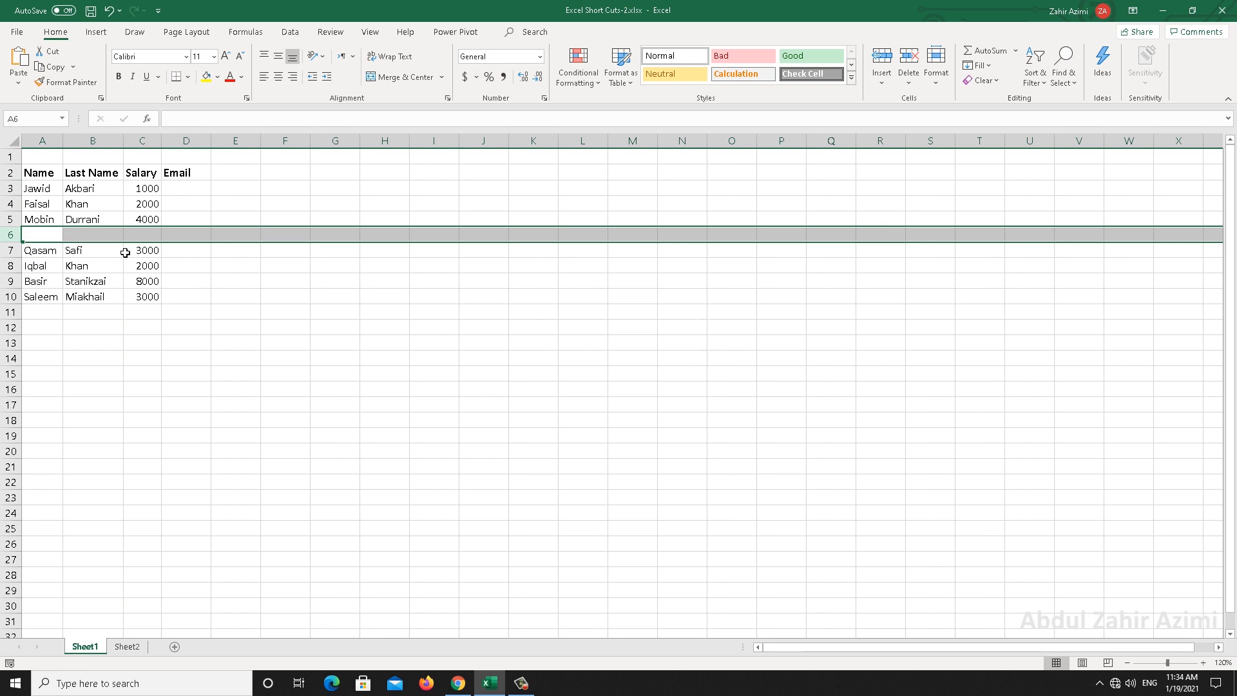
pyautogui.hotkey('ctrl', '-')
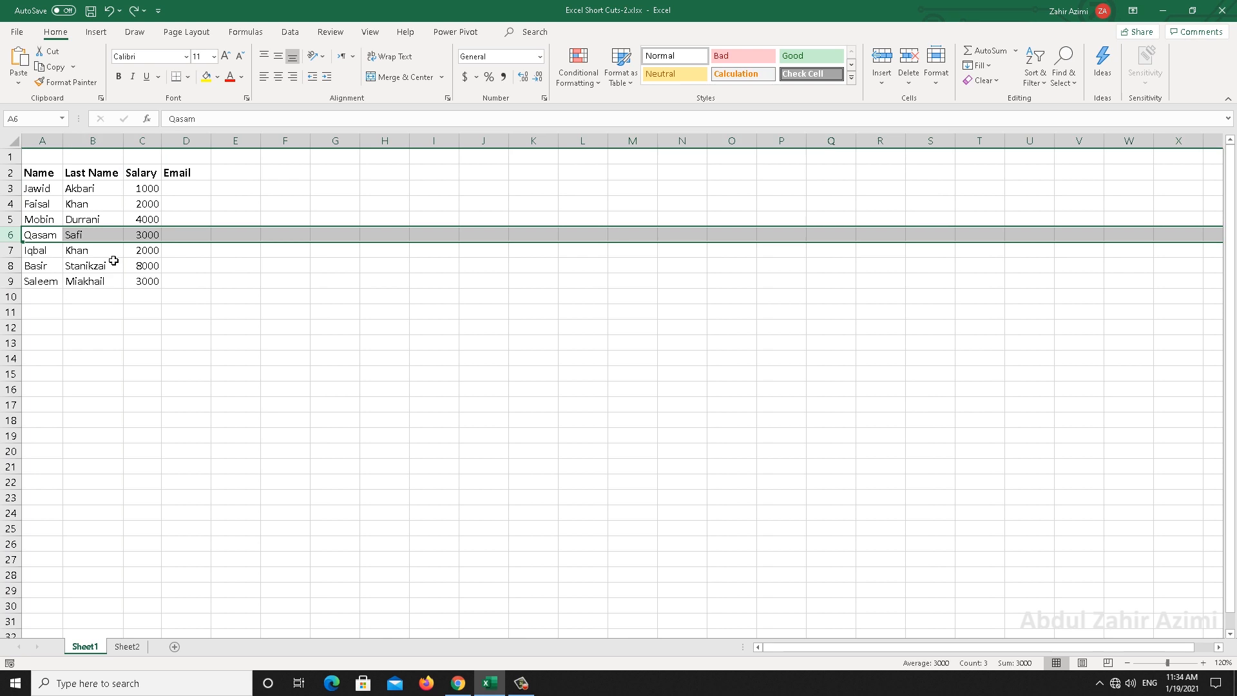
# Select the sheet, test-insert a column at B, then insert the blank row 6
pyautogui.hotkey('ctrl', 'a')
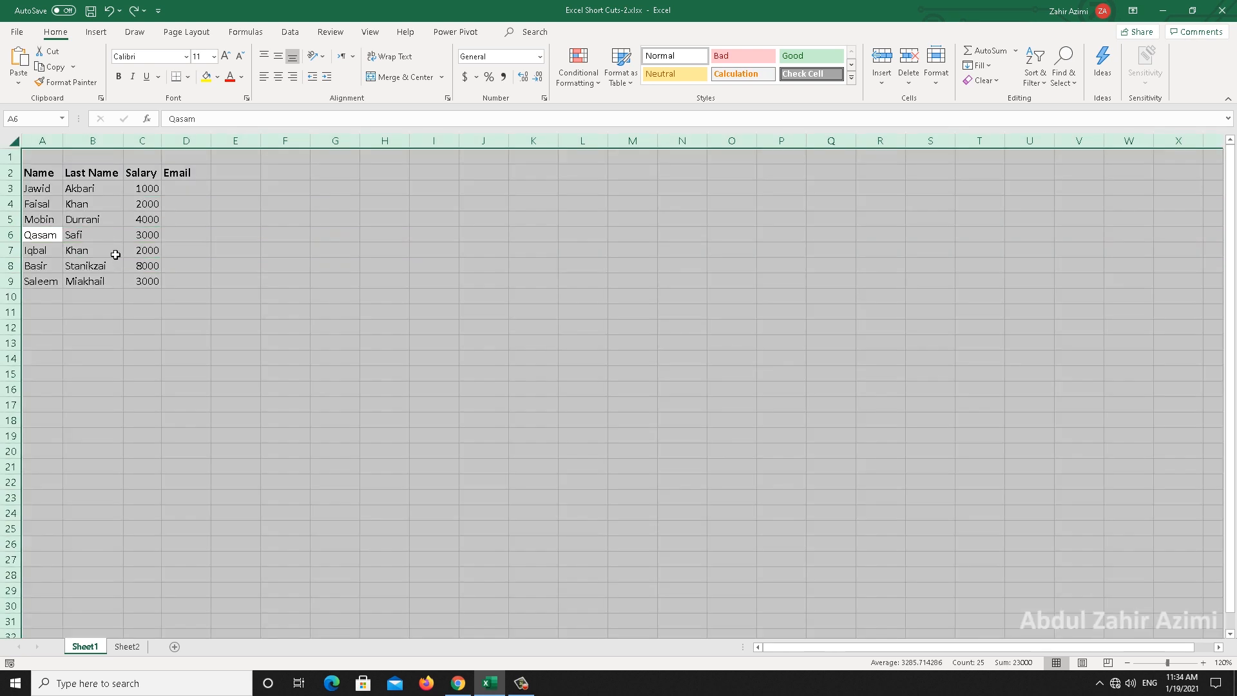
pyautogui.click(116, 255)
pyautogui.hotkey('ctrl', 'space')
pyautogui.hotkey('ctrl', 'shift', '+')
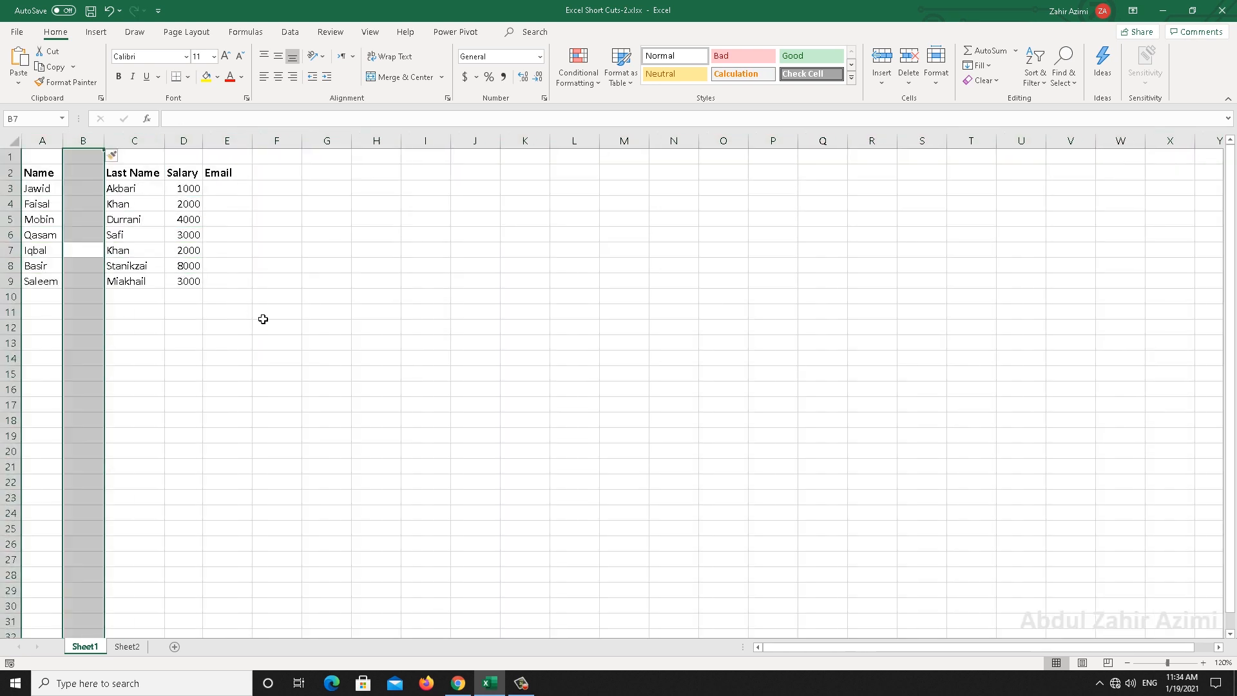
pyautogui.hotkey('ctrl', 'z')
pyautogui.press('Up')
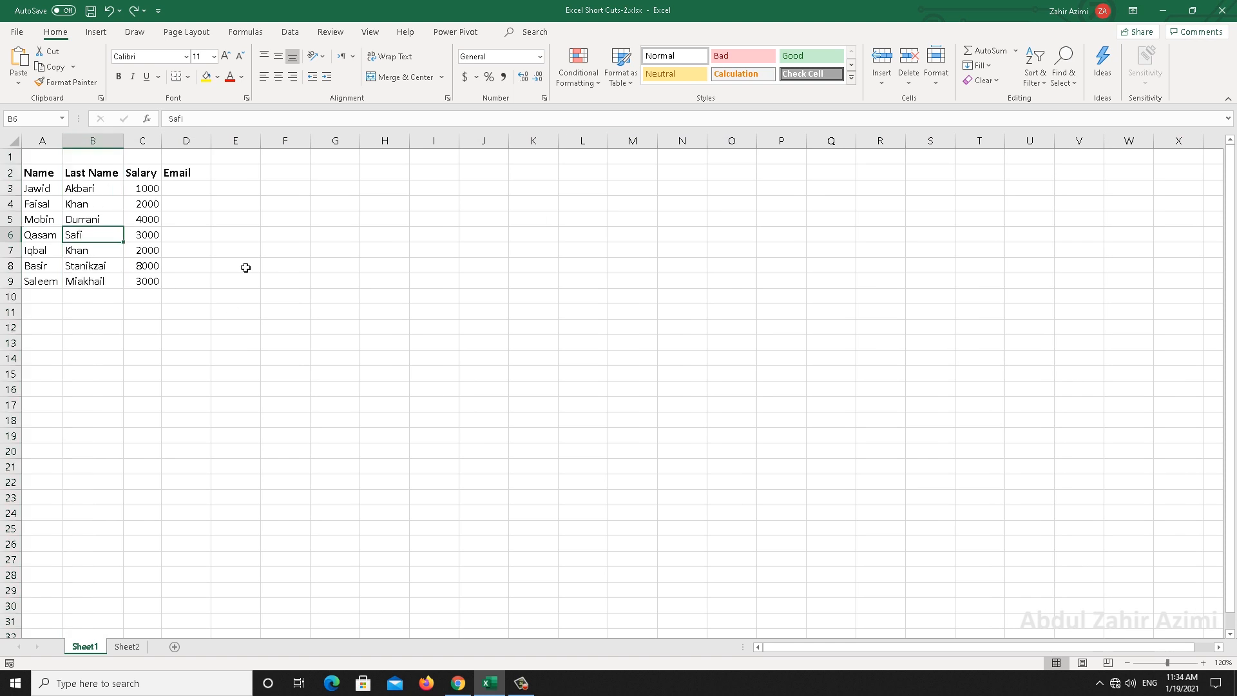
pyautogui.hotkey('shift', 'space')
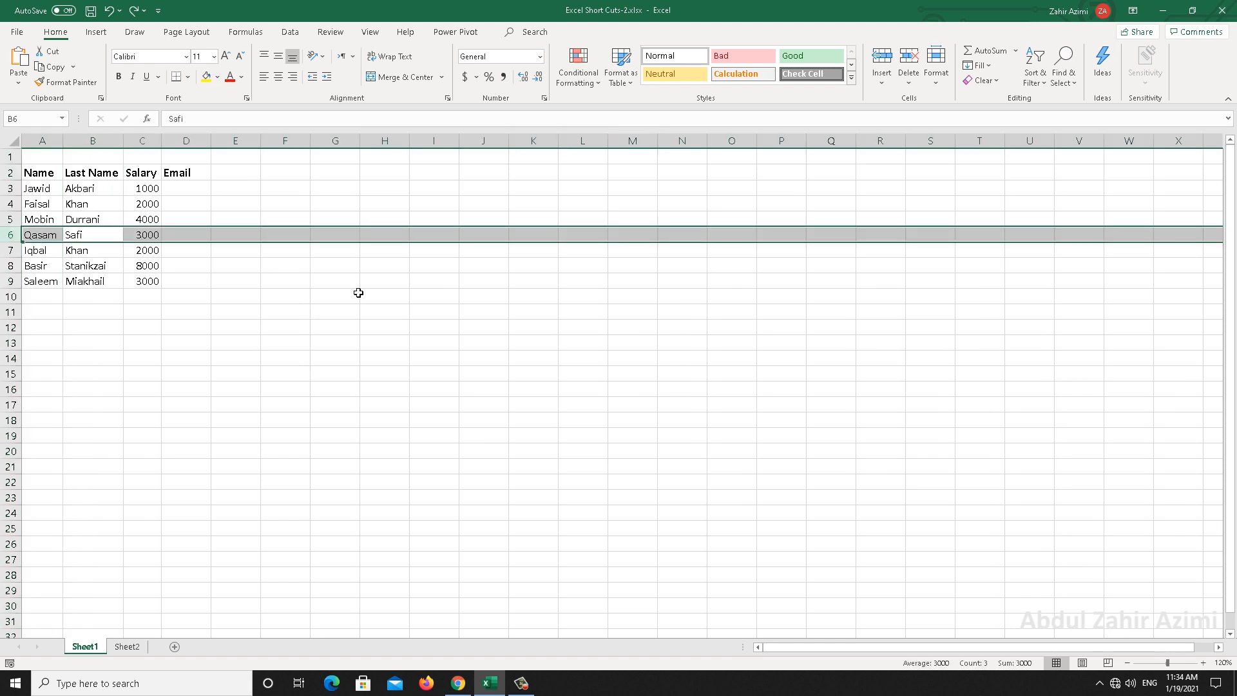
pyautogui.hotkey('ctrl', 'shift', '+')
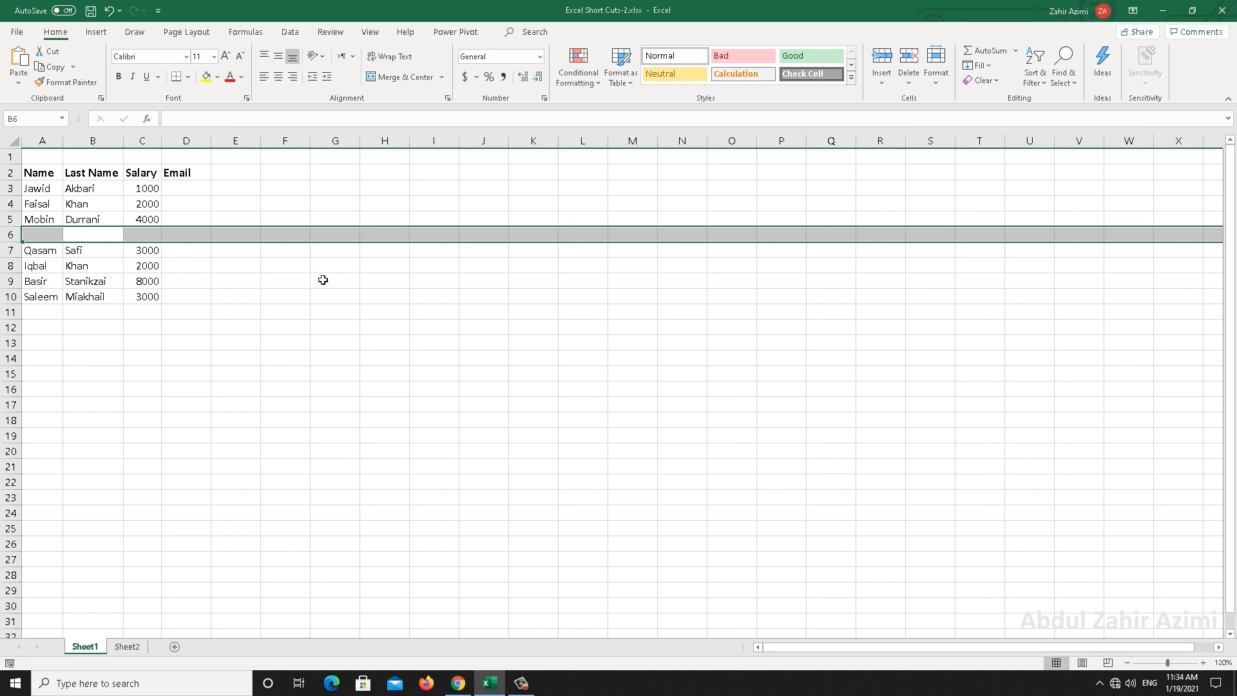
pyautogui.hotkey('ctrl', '-')
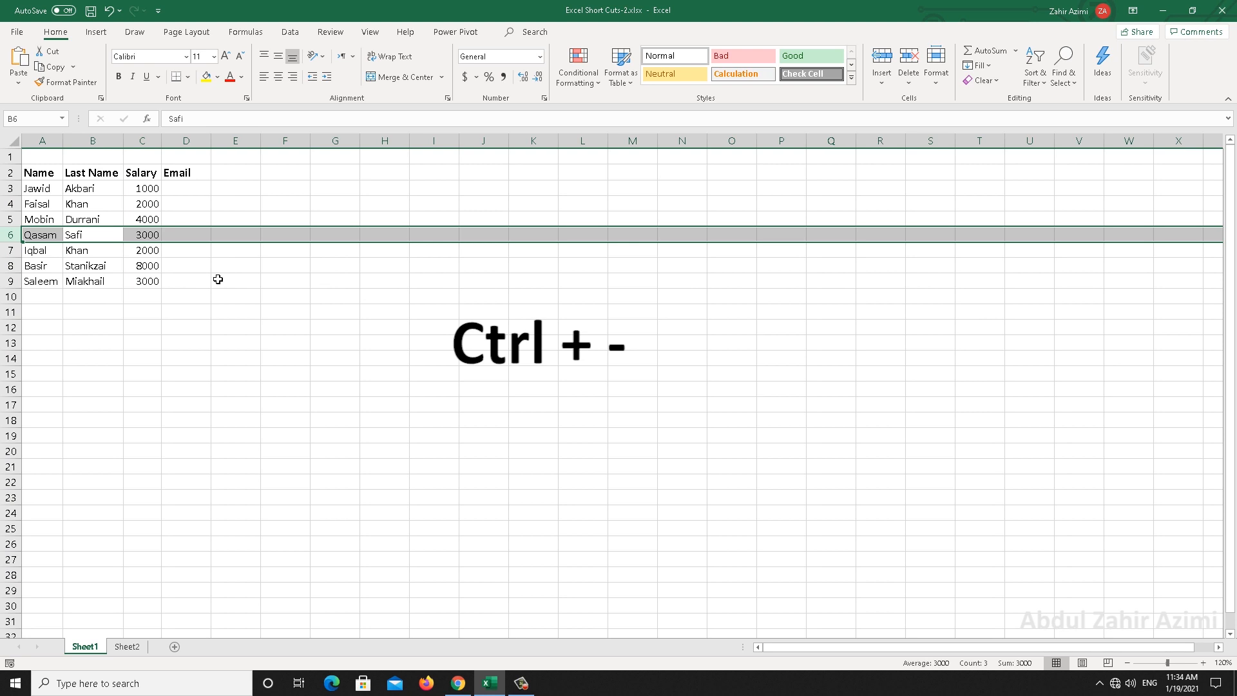
pyautogui.click(113, 268)
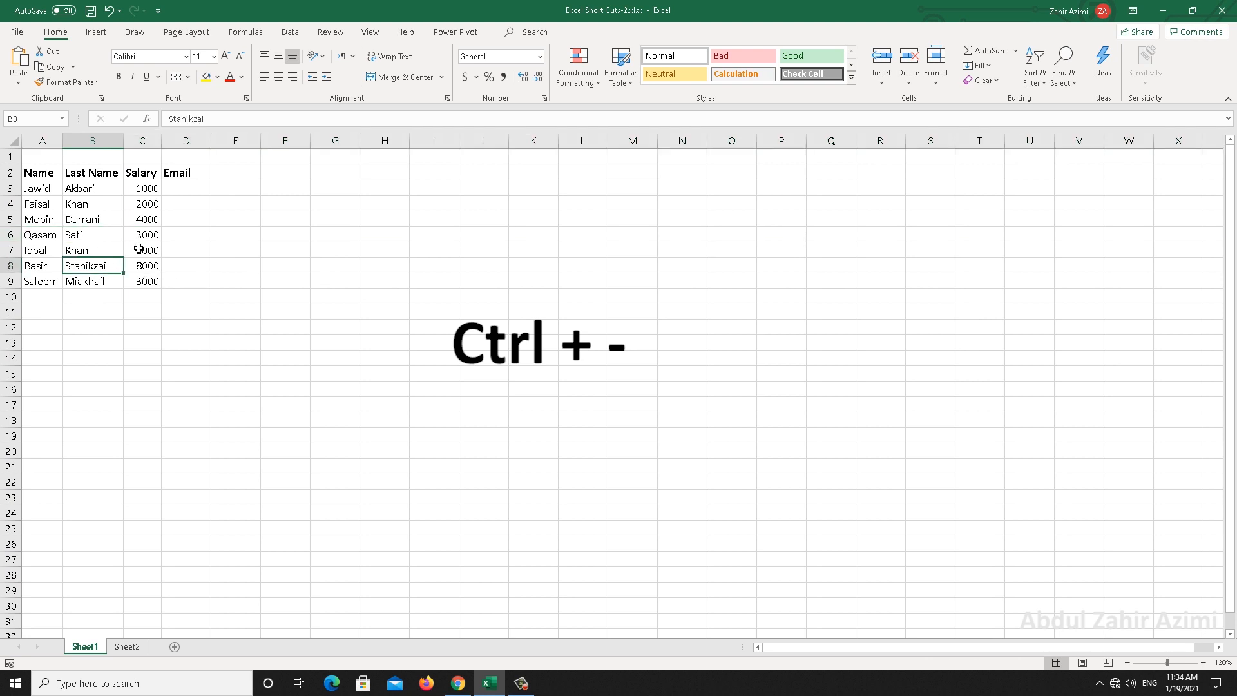
pyautogui.click(143, 220)
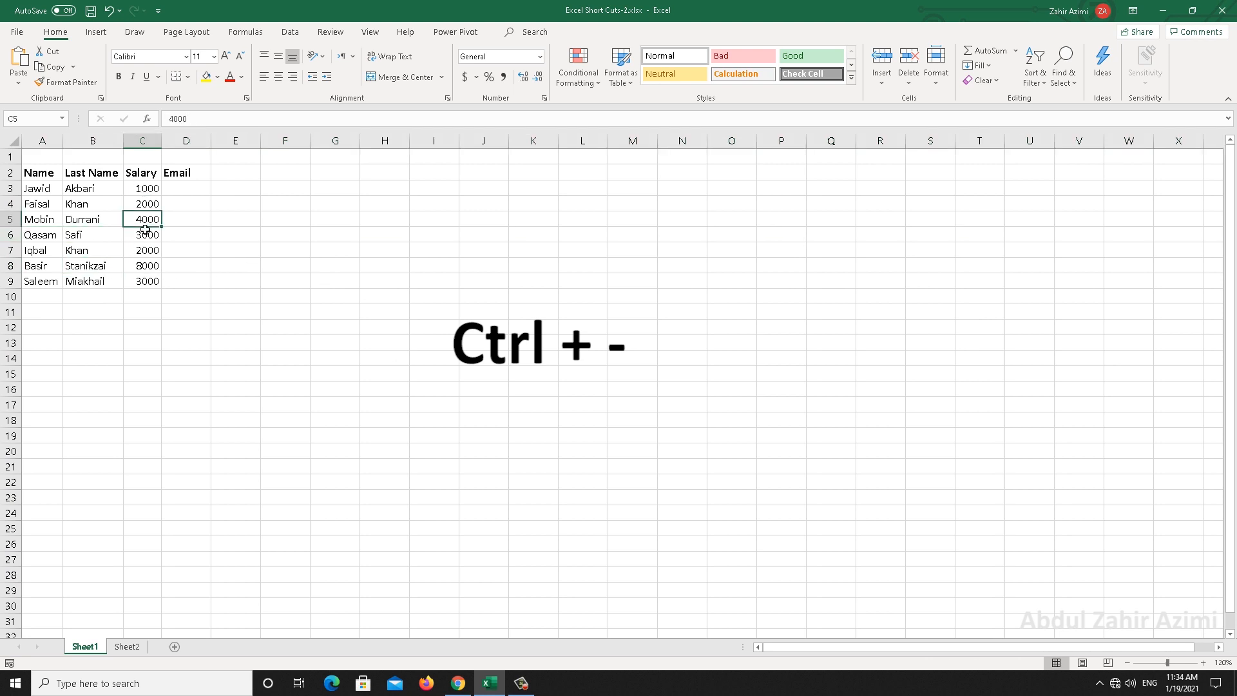
pyautogui.hotkey('ctrl', 'space')
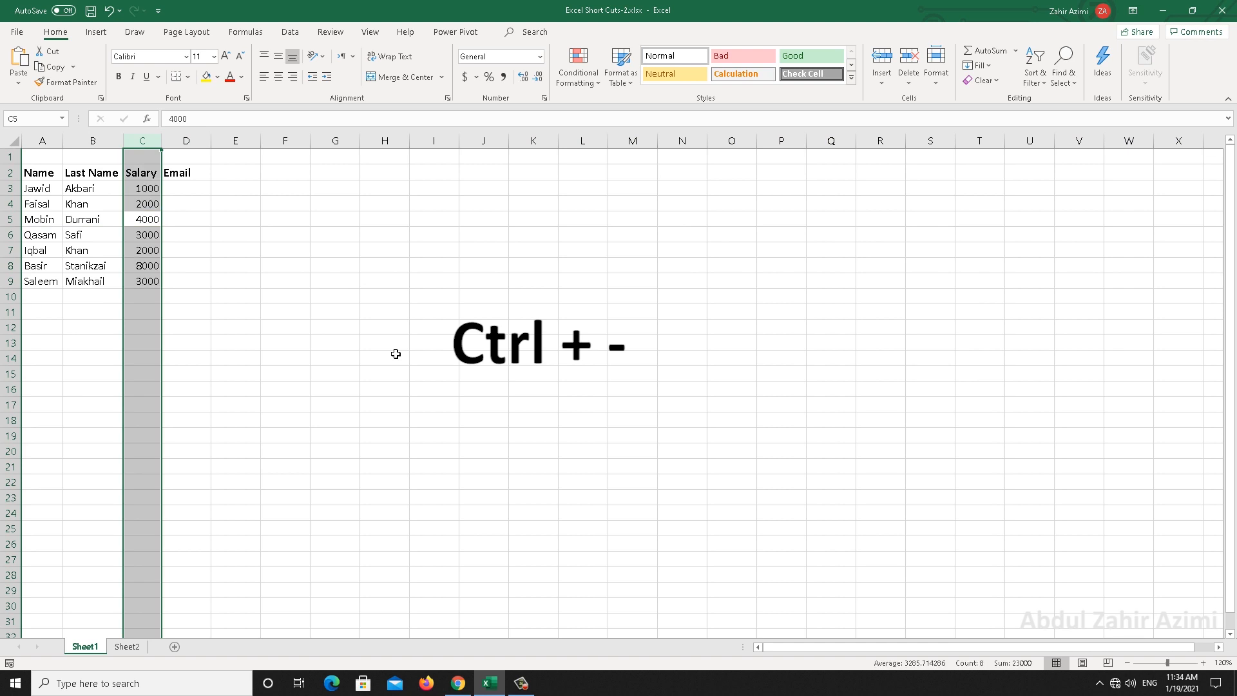
pyautogui.hotkey('ctrl', '-')
pyautogui.hotkey('ctrl', 'z')
pyautogui.click(97, 234)
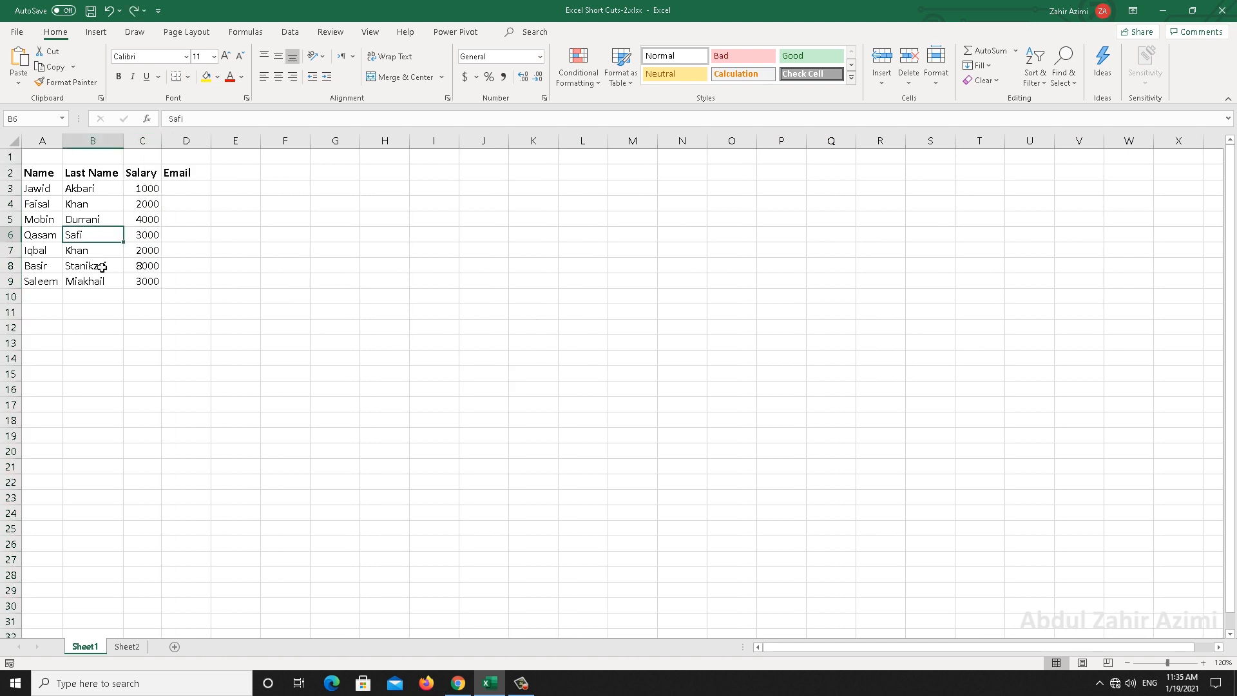
pyautogui.hotkey('shift', 'space')
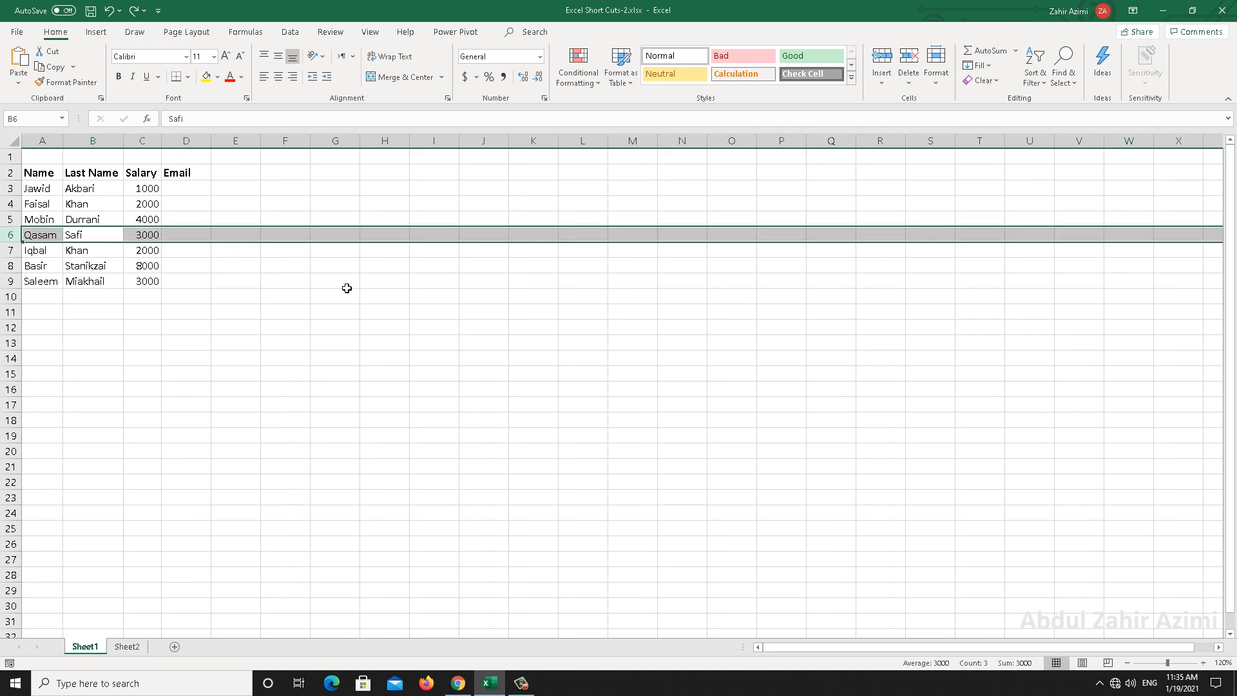
pyautogui.hotkey('ctrl', '-')
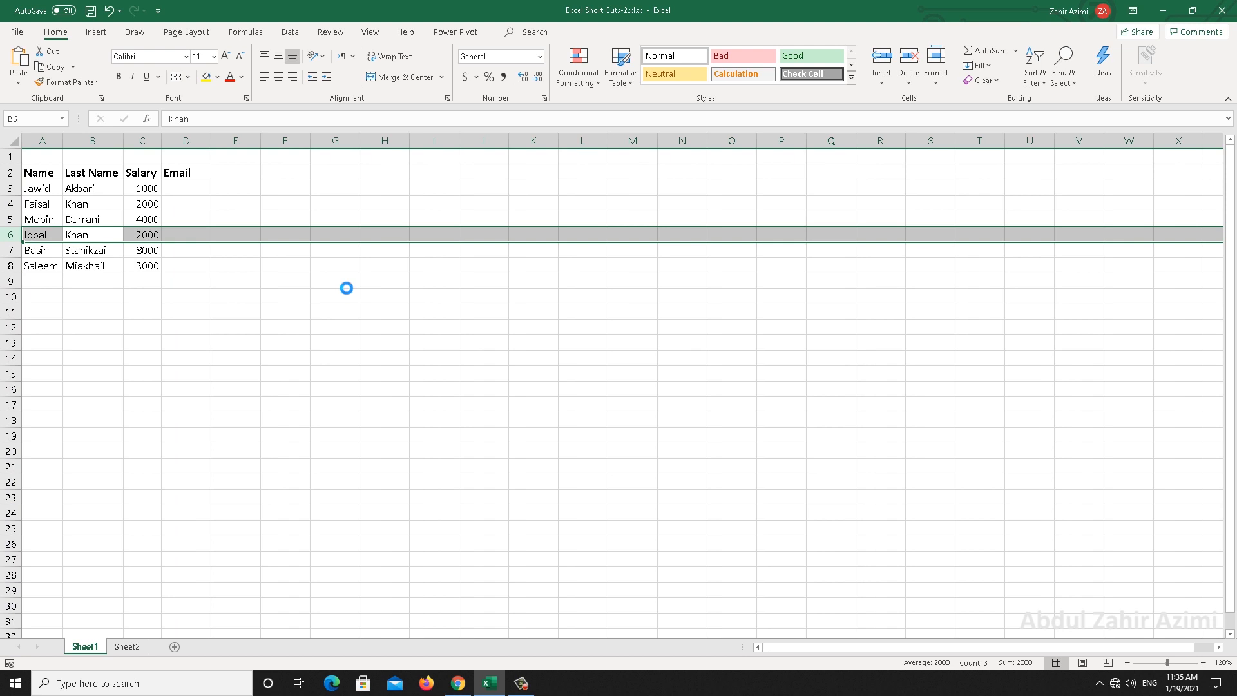
pyautogui.hotkey('ctrl', 'z')
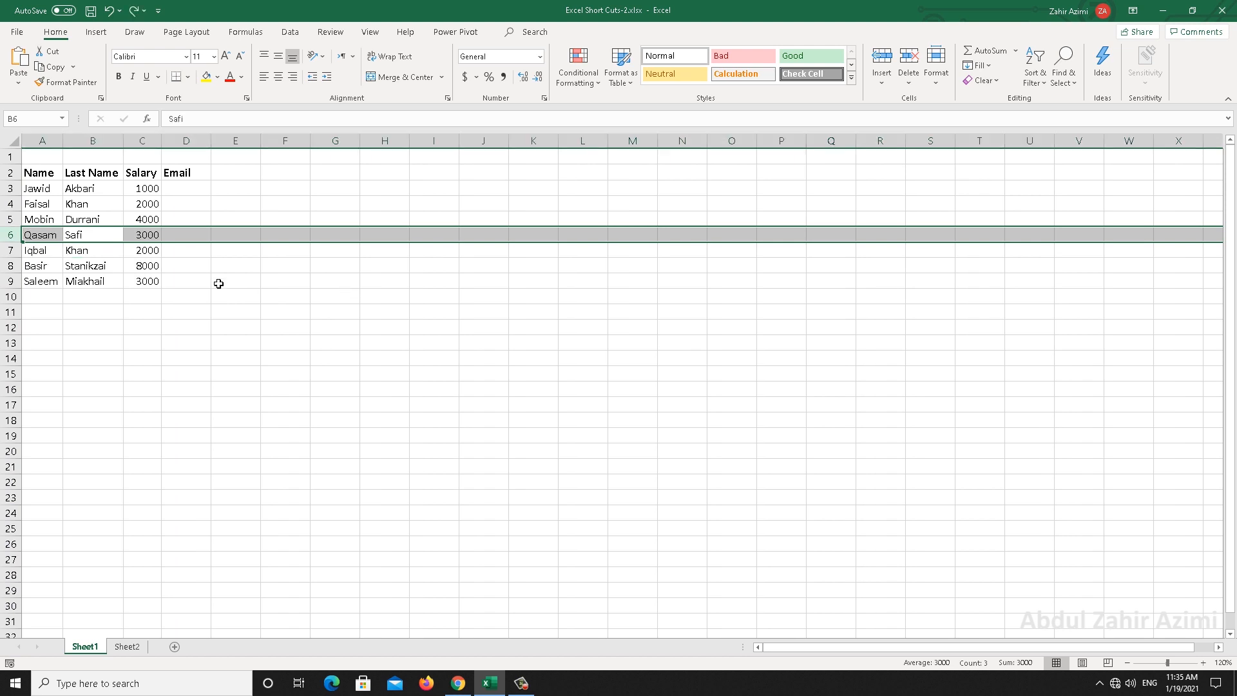
pyautogui.click(92, 221)
pyautogui.hotkey('ctrl', 'space')
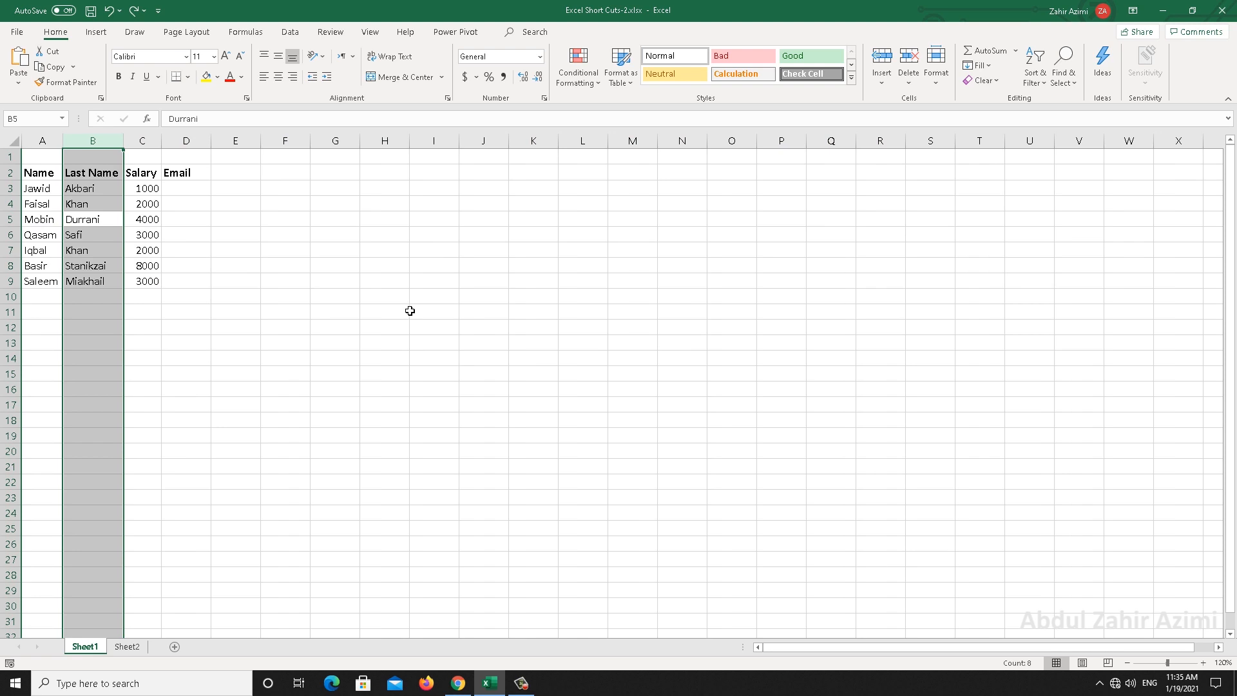
pyautogui.hotkey('ctrl', '-')
pyautogui.hotkey('ctrl', 'z')
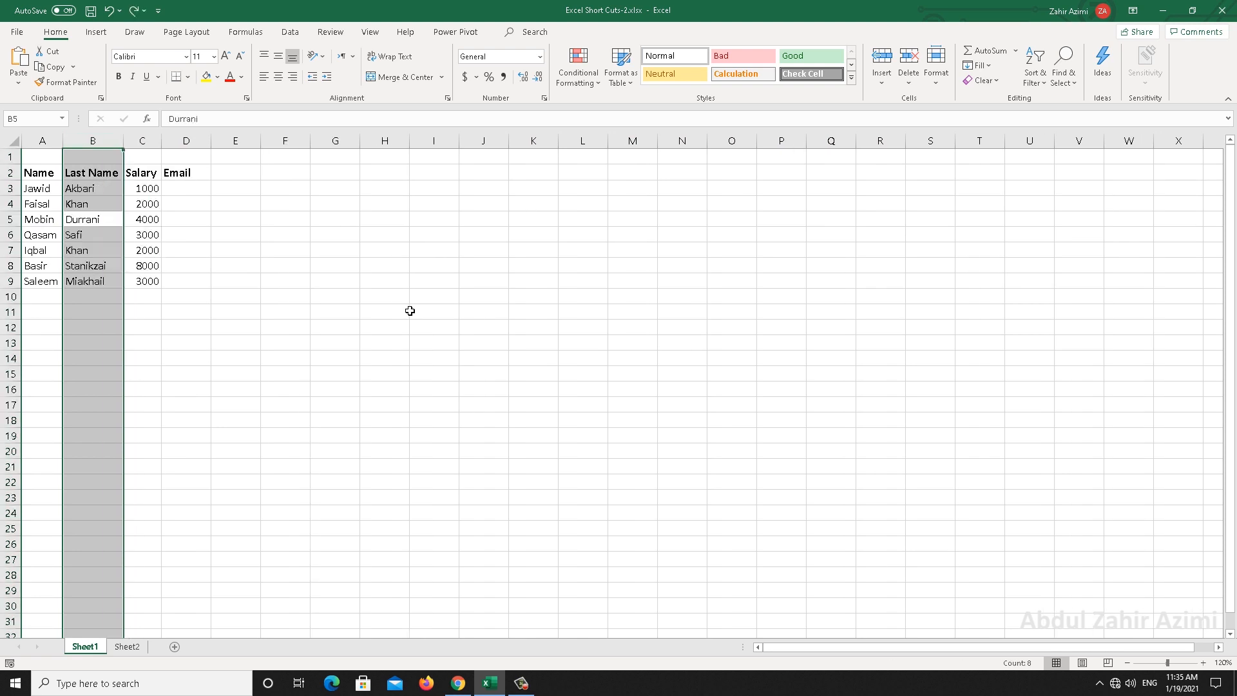
pyautogui.hotkey('ctrl', 'y')
pyautogui.hotkey('ctrl', 'z')
pyautogui.hotkey('ctrl', 'y')
pyautogui.hotkey('ctrl', 'z')
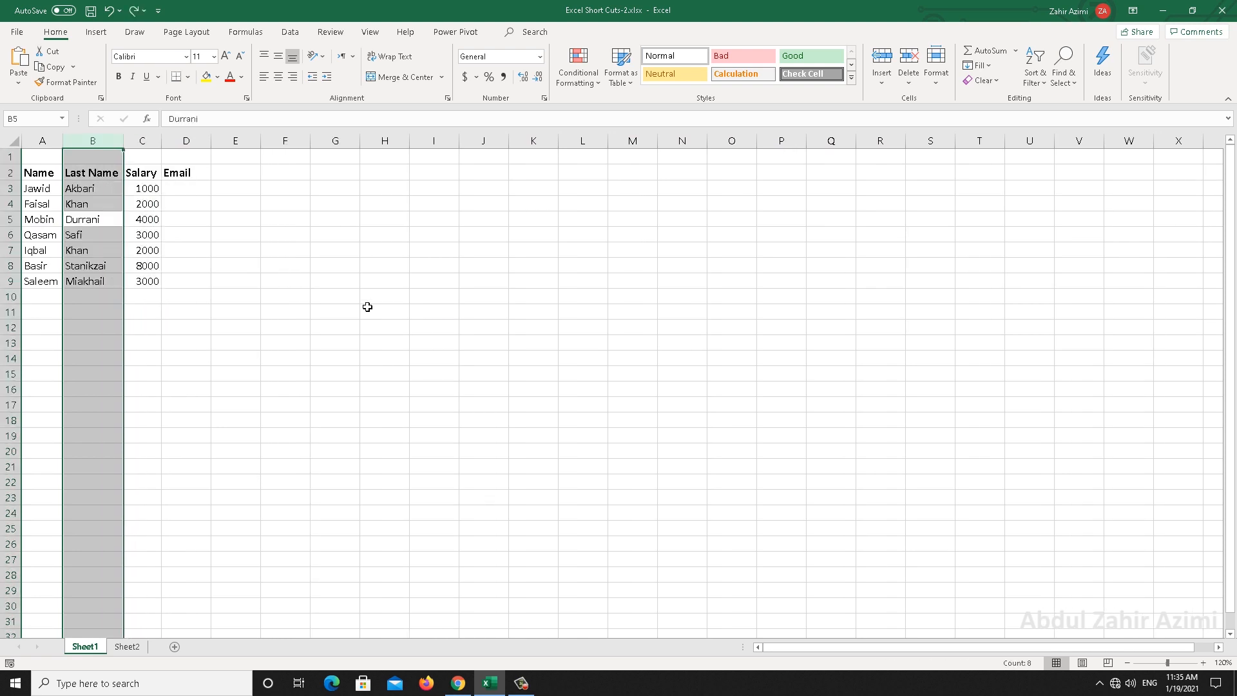
pyautogui.click(88, 206)
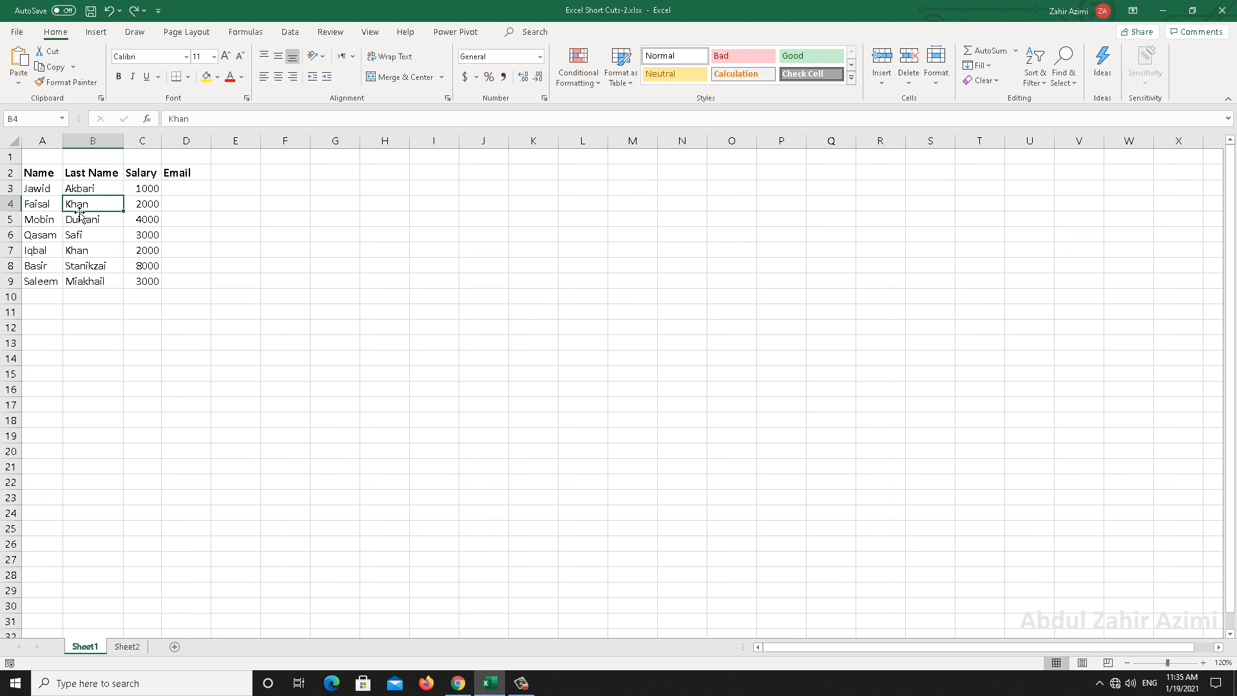
pyautogui.click(43, 179)
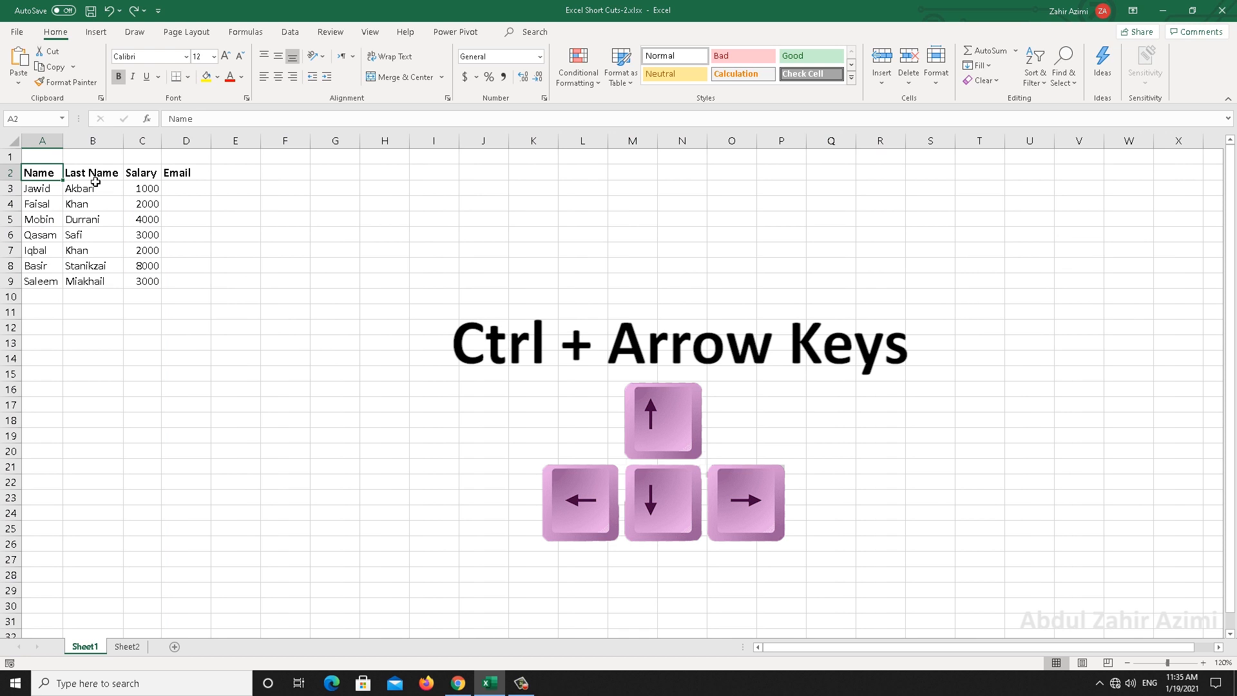
pyautogui.hotkey('ctrl', 'Down')
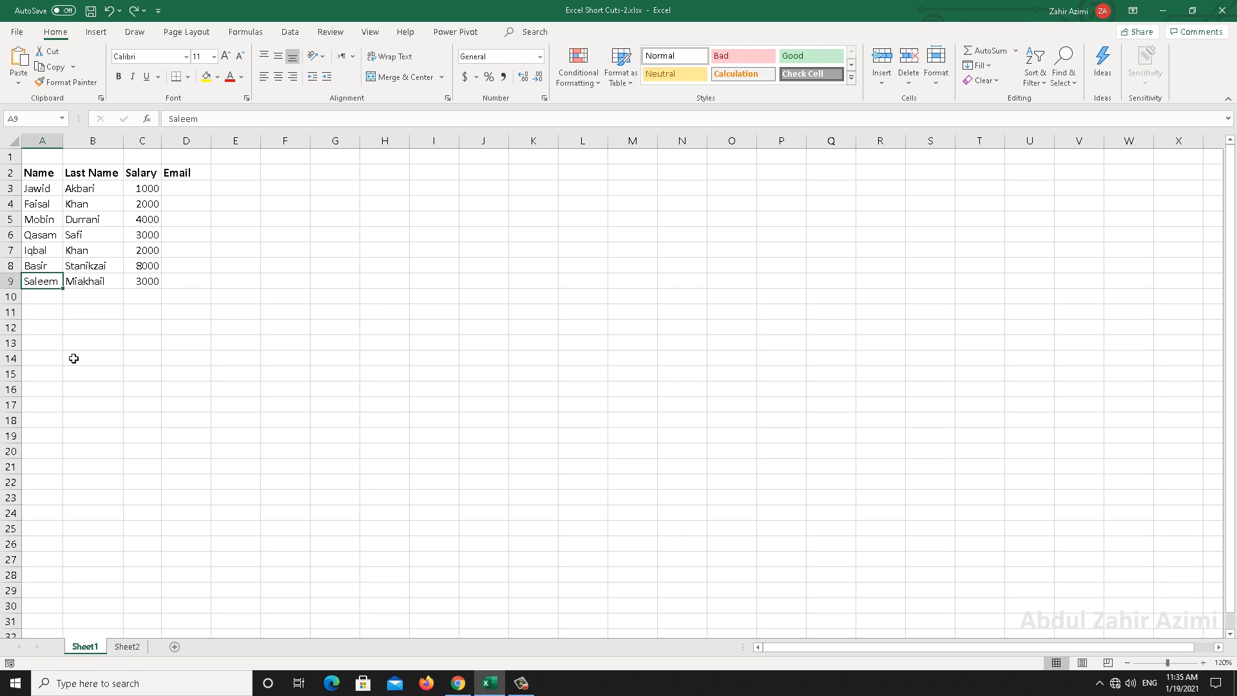
pyautogui.hotkey('ctrl', 'Up')
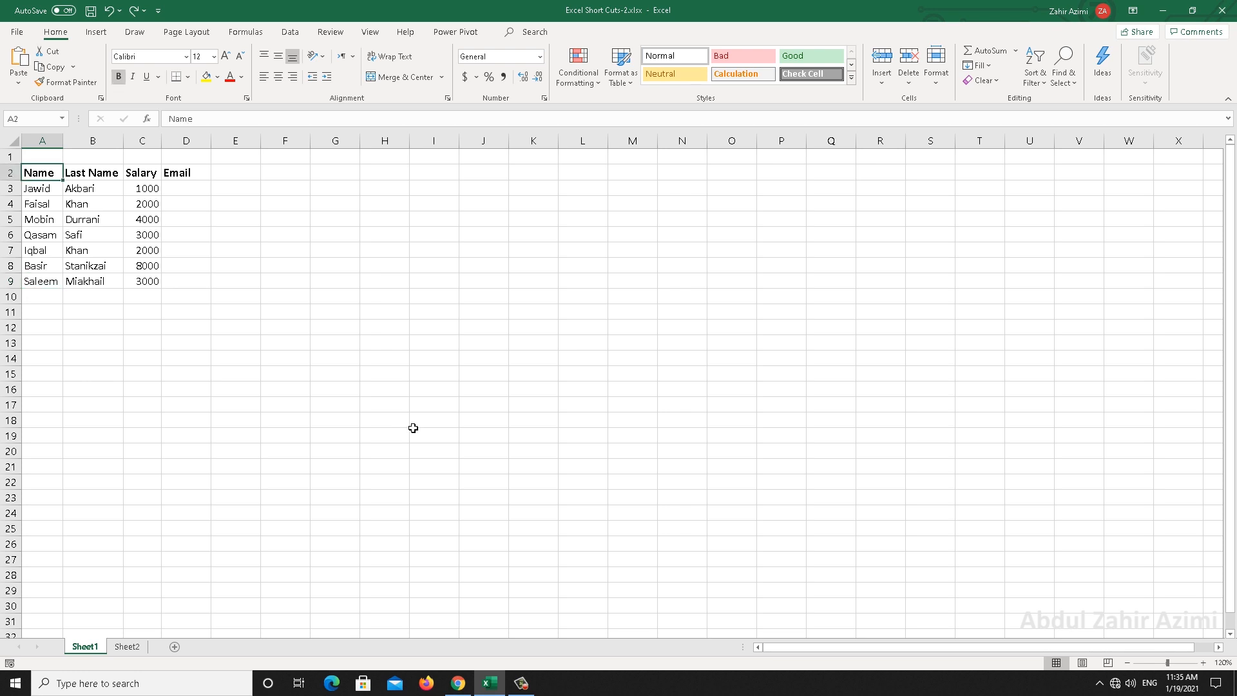
pyautogui.hotkey('ctrl', 'Right')
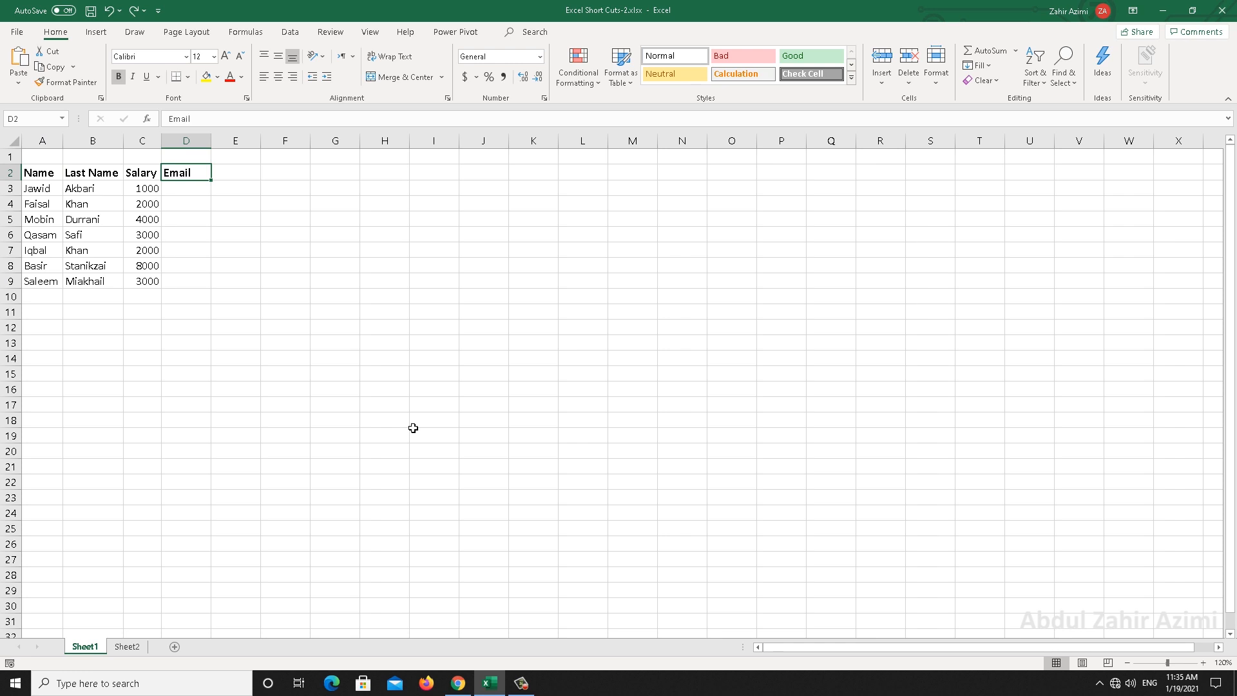
pyautogui.hotkey('ctrl', 'Right')
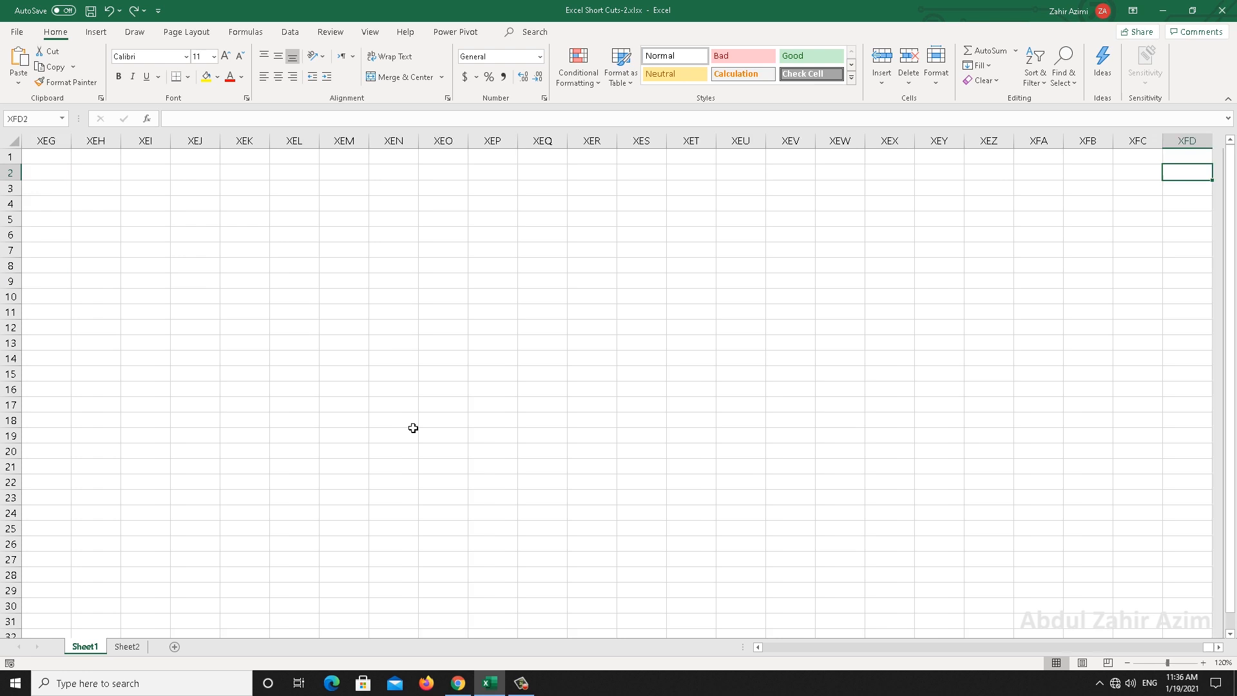
pyautogui.hotkey('ctrl', 'Left')
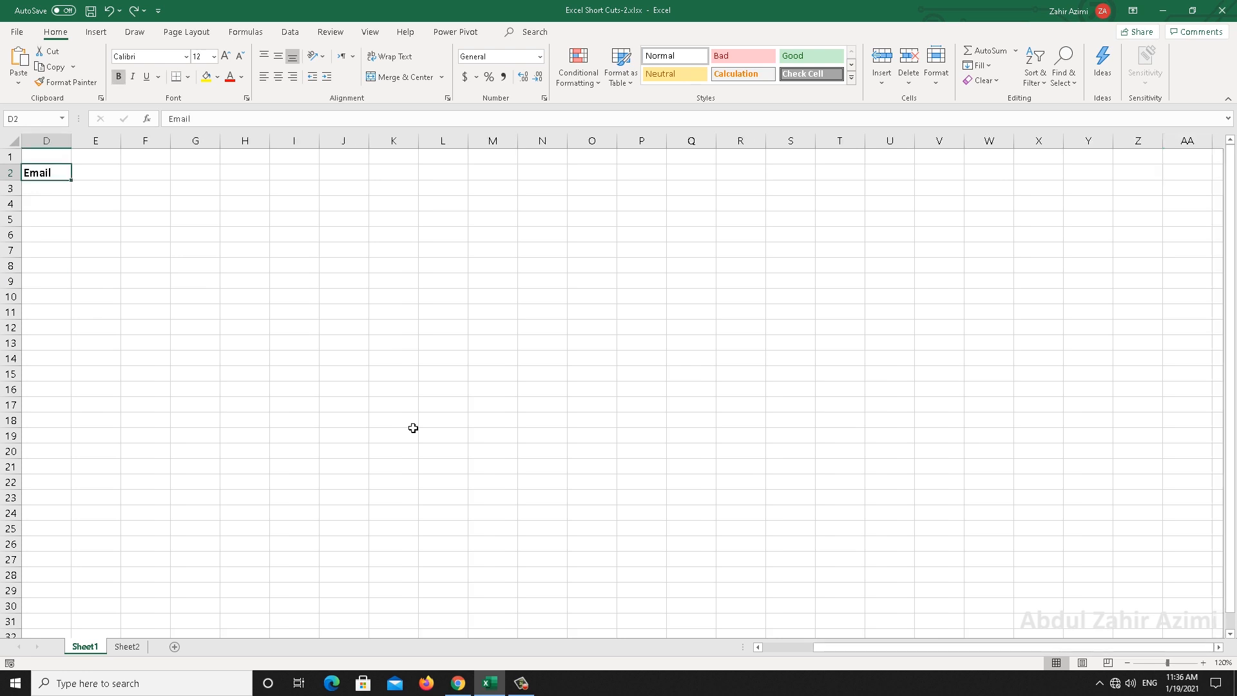
pyautogui.hotkey('ctrl', 'Left')
pyautogui.hotkey('ctrl', 'Down')
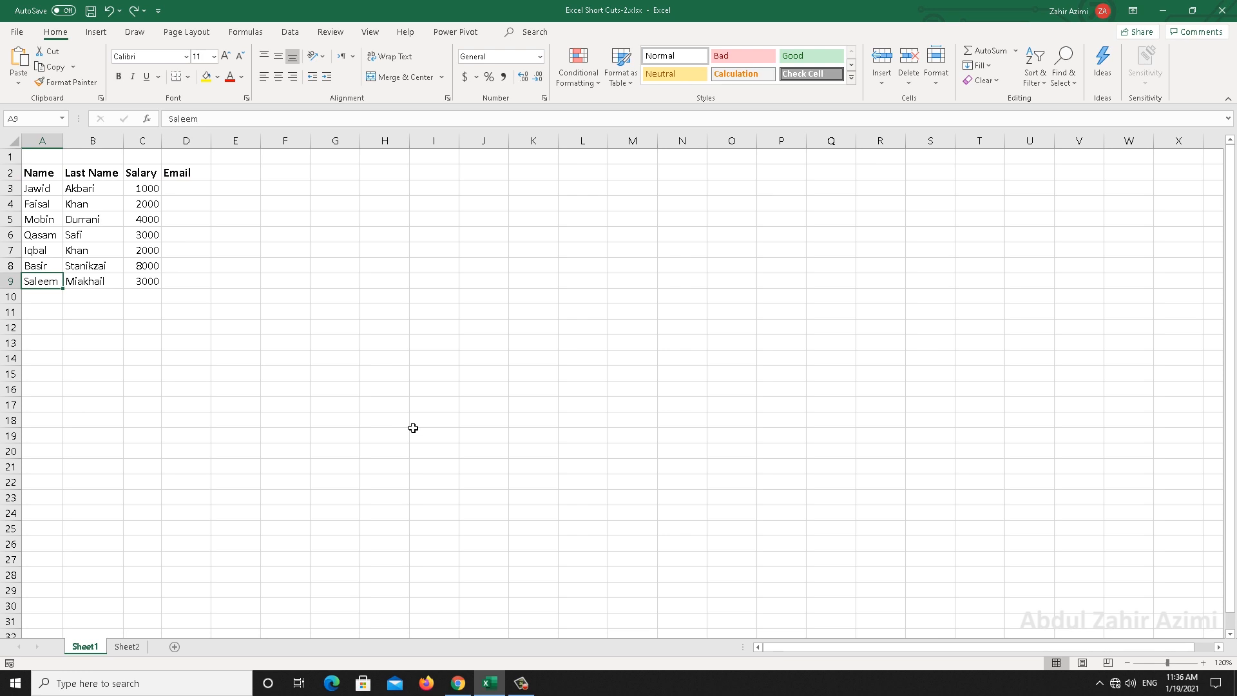
pyautogui.scroll(-3, 413, 428)
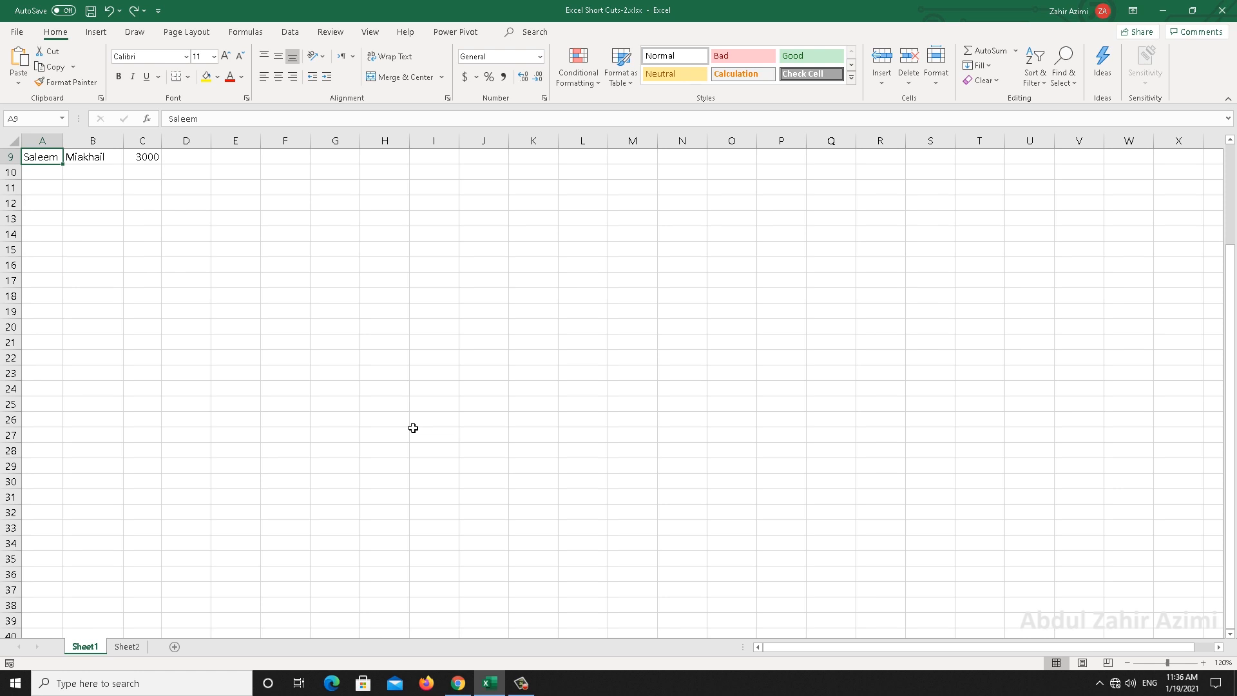
pyautogui.hotkey('ctrl', 'Up')
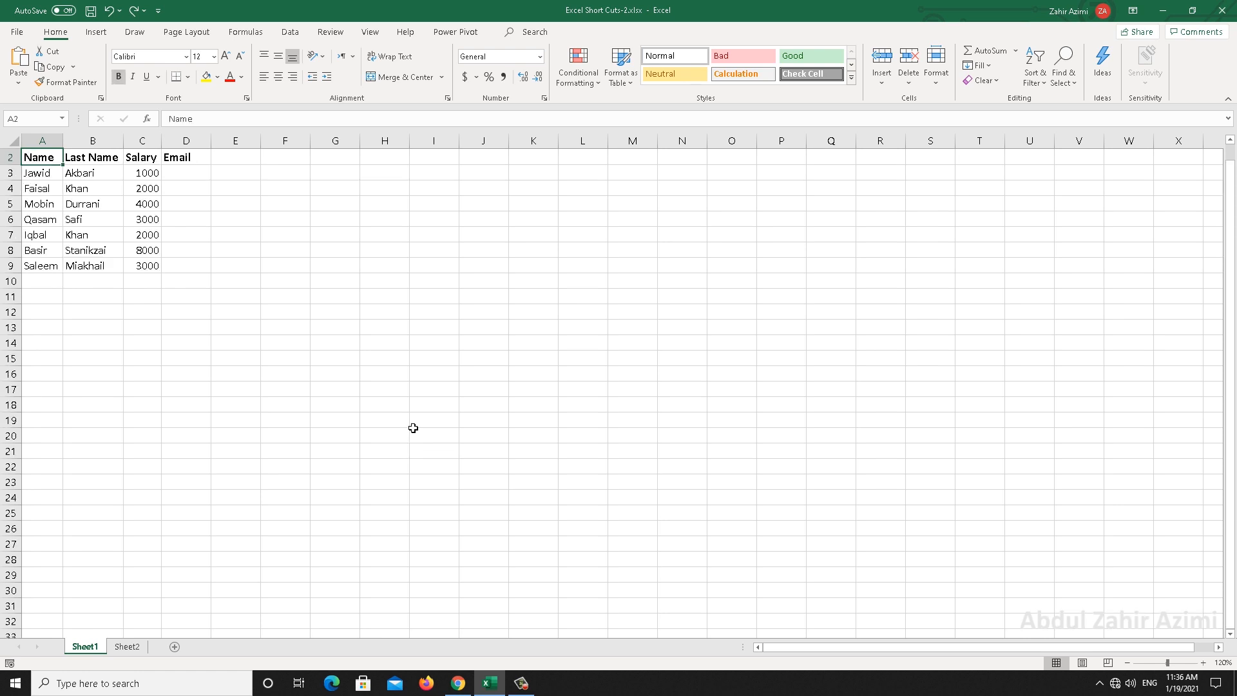
pyautogui.scroll(1, 413, 428)
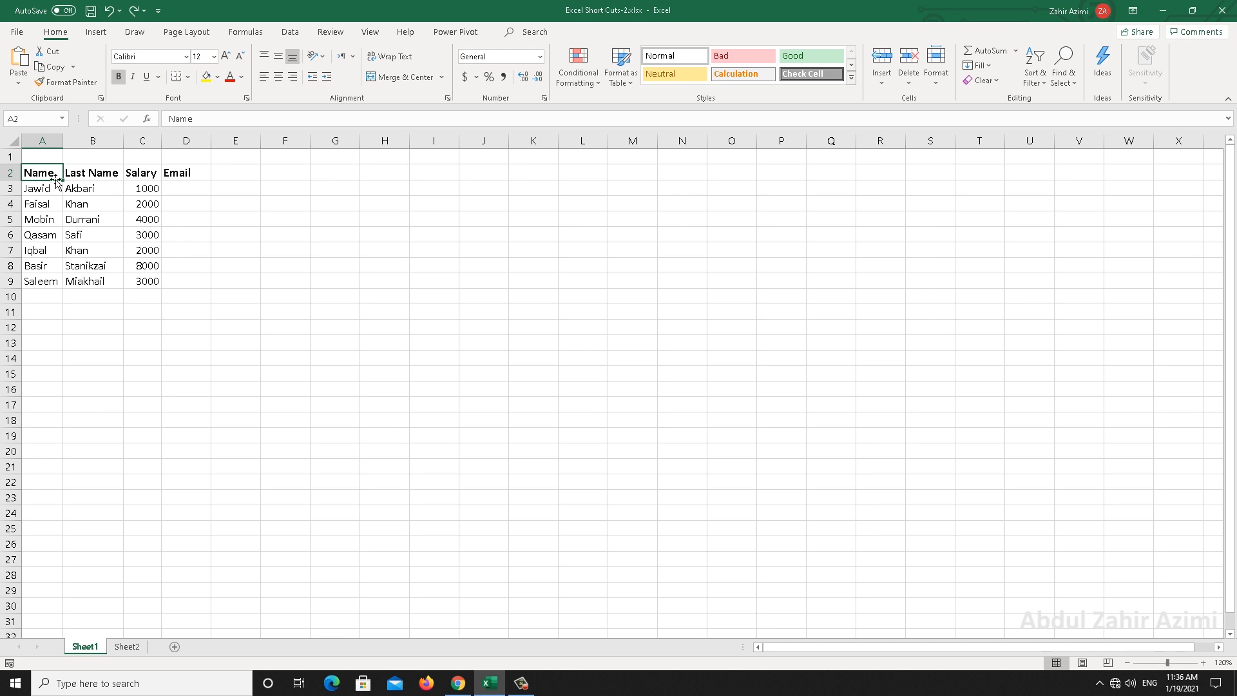
pyautogui.hotkey('ctrl', 'Down')
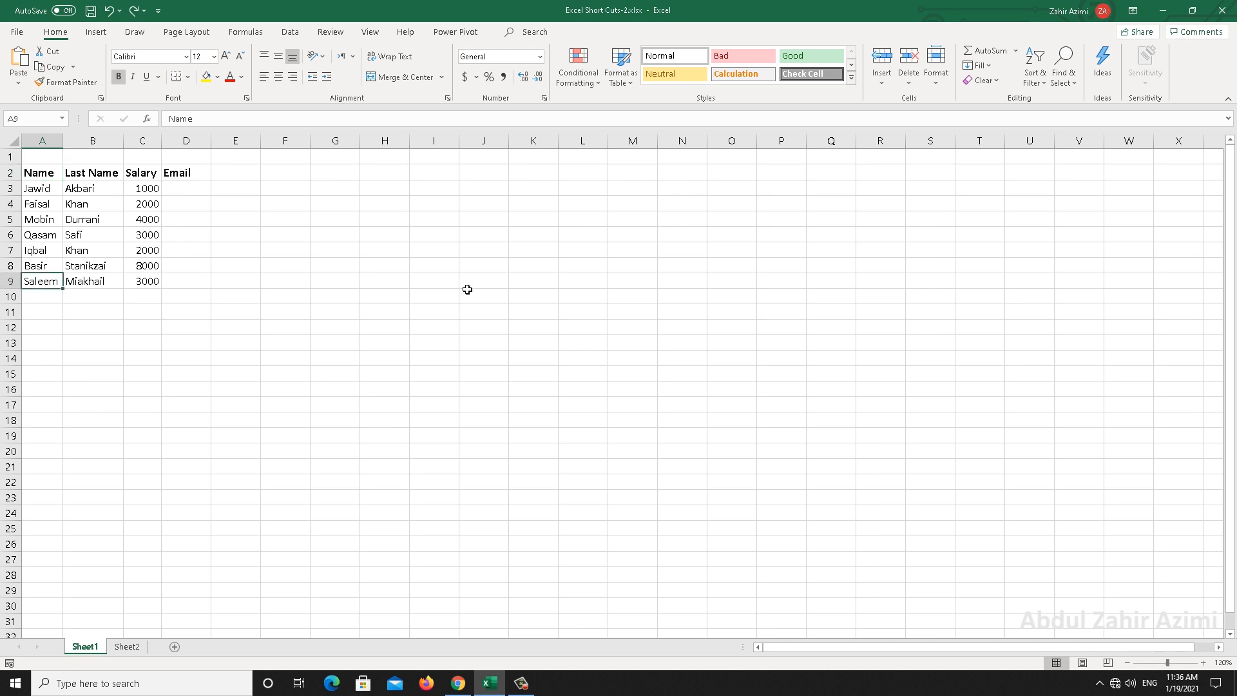
pyautogui.press('Up')
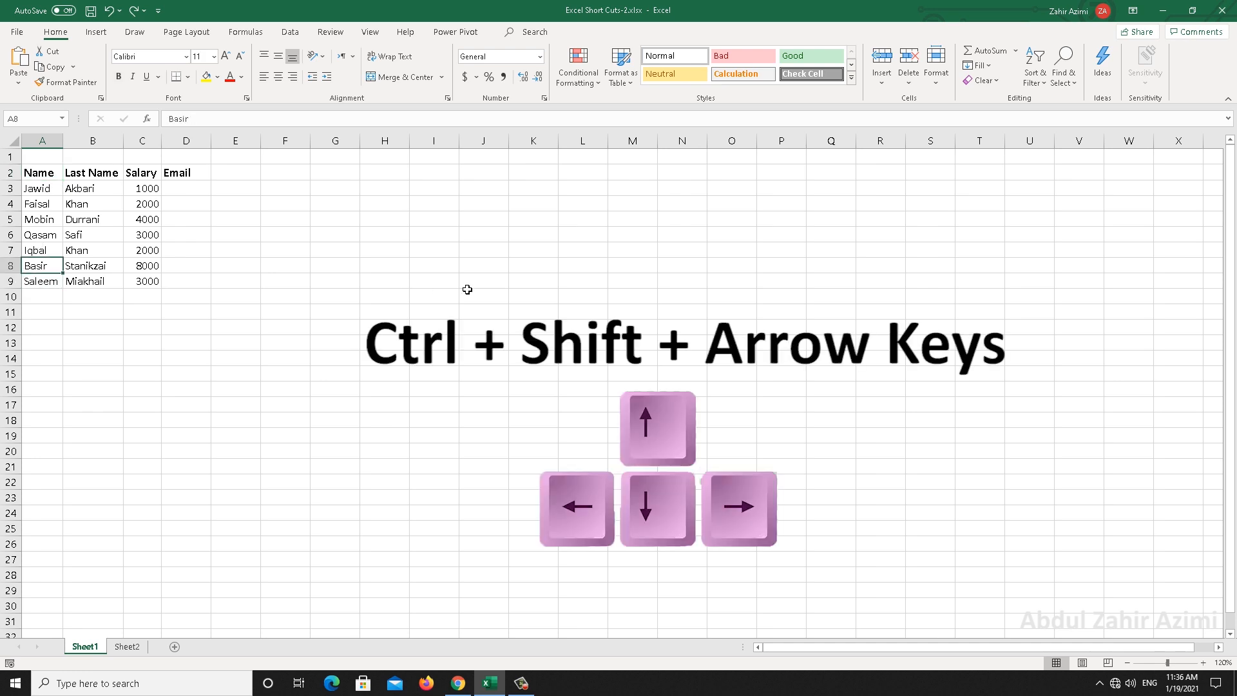
pyautogui.hotkey('ctrl', 'Up')
pyautogui.hotkey('ctrl', 'shift', 'Down')
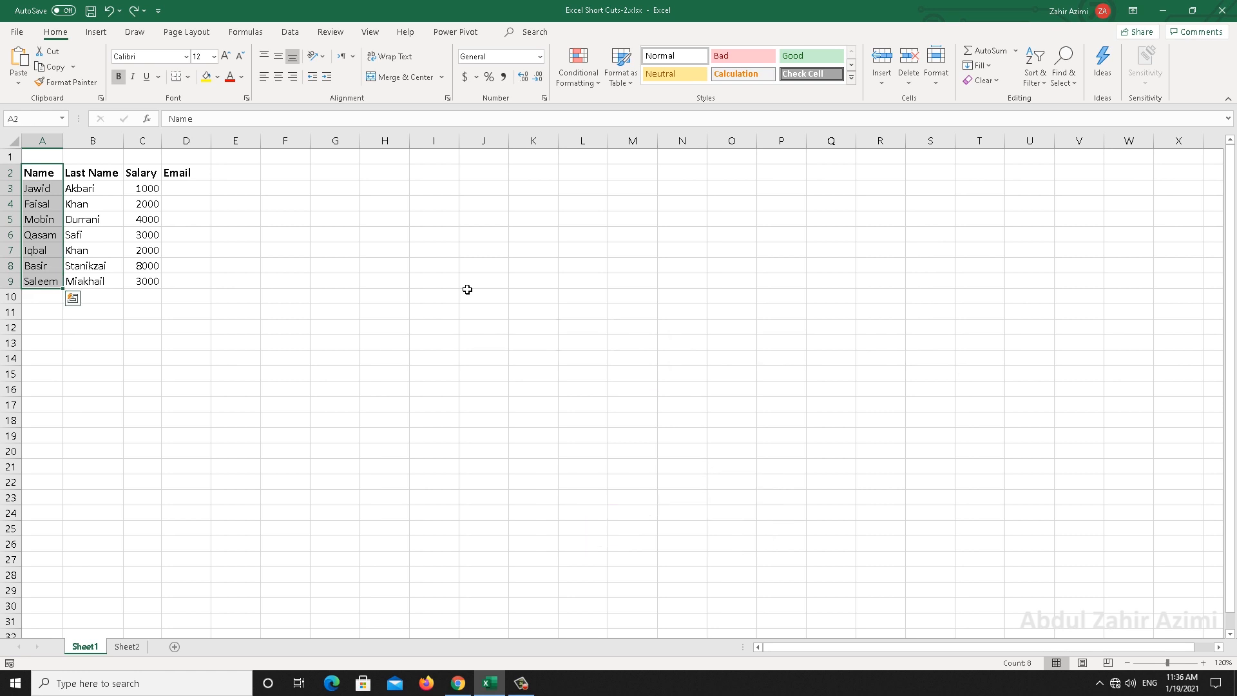
pyautogui.press('Down')
pyautogui.press('Down')
pyautogui.hotkey('ctrl', 'shift', 'Right')
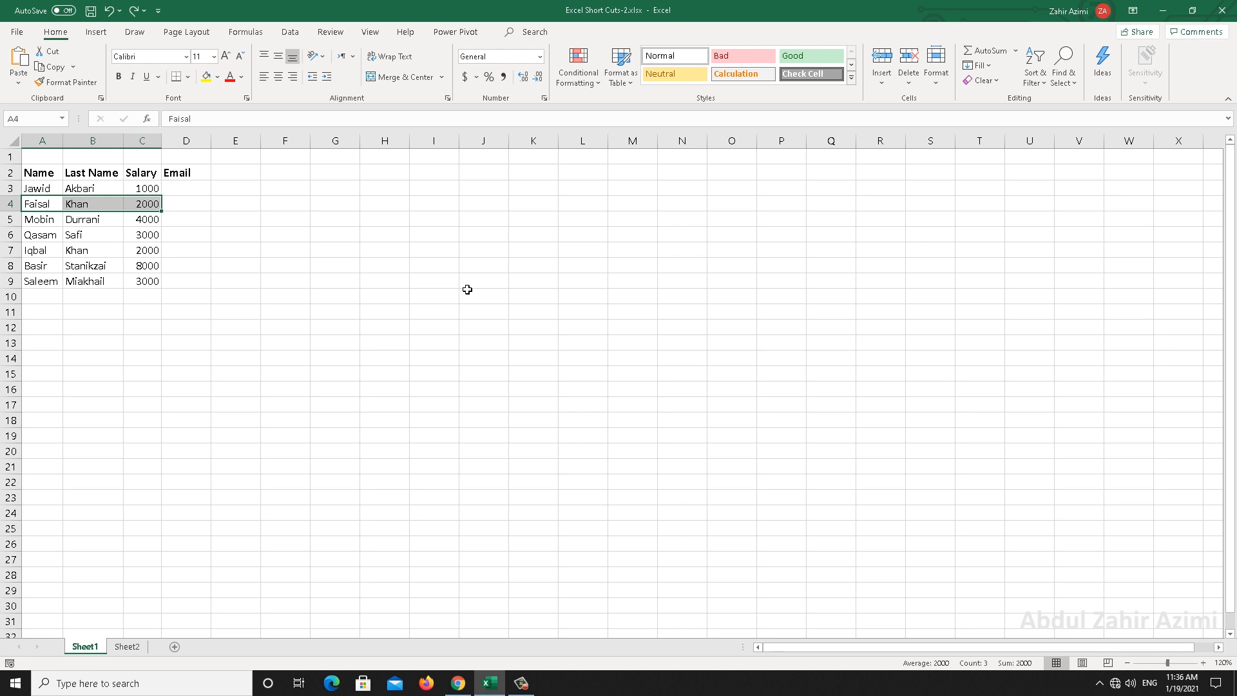
pyautogui.press('Up')
pyautogui.press('Up')
pyautogui.hotkey('ctrl', 'shift', 'Right')
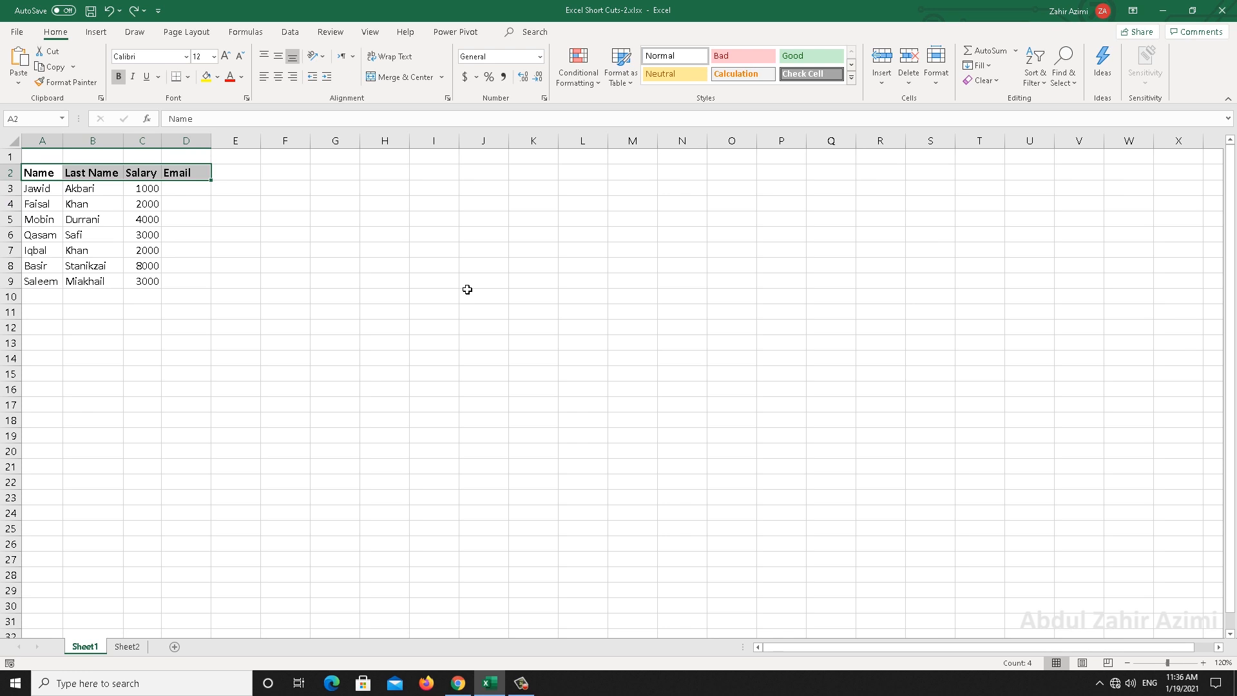
pyautogui.hotkey('ctrl', 'shift', 'Down')
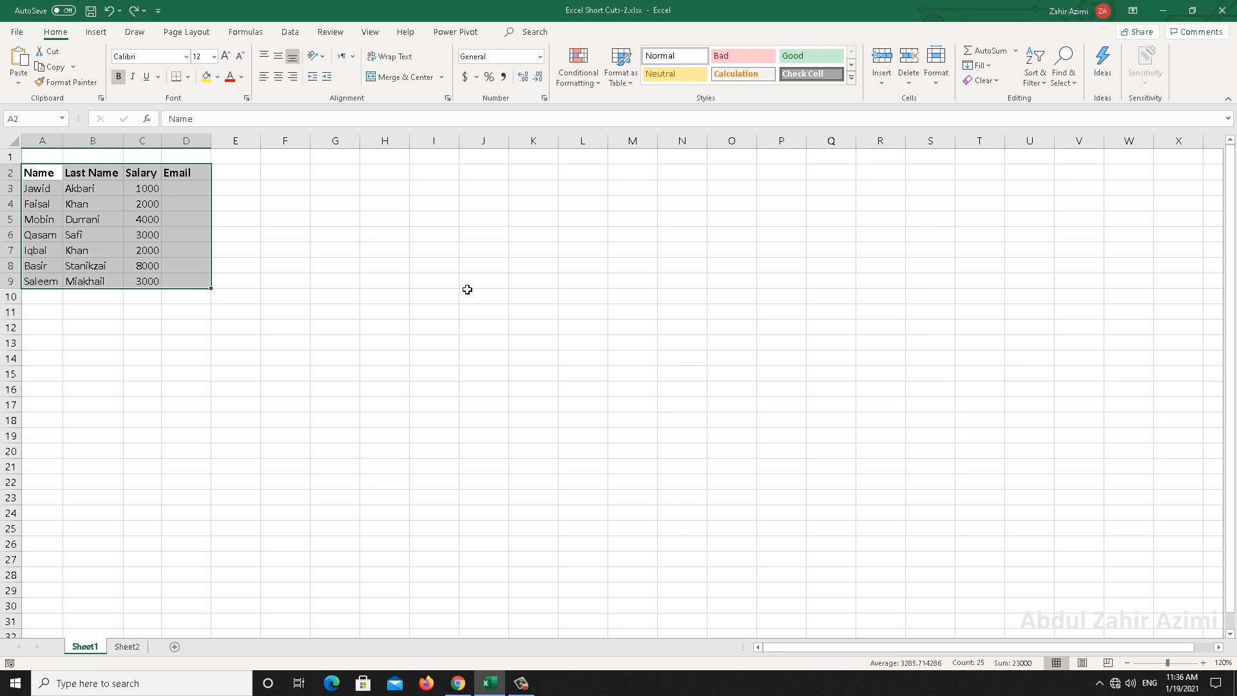
pyautogui.hotkey('shift', 'BackSpace')
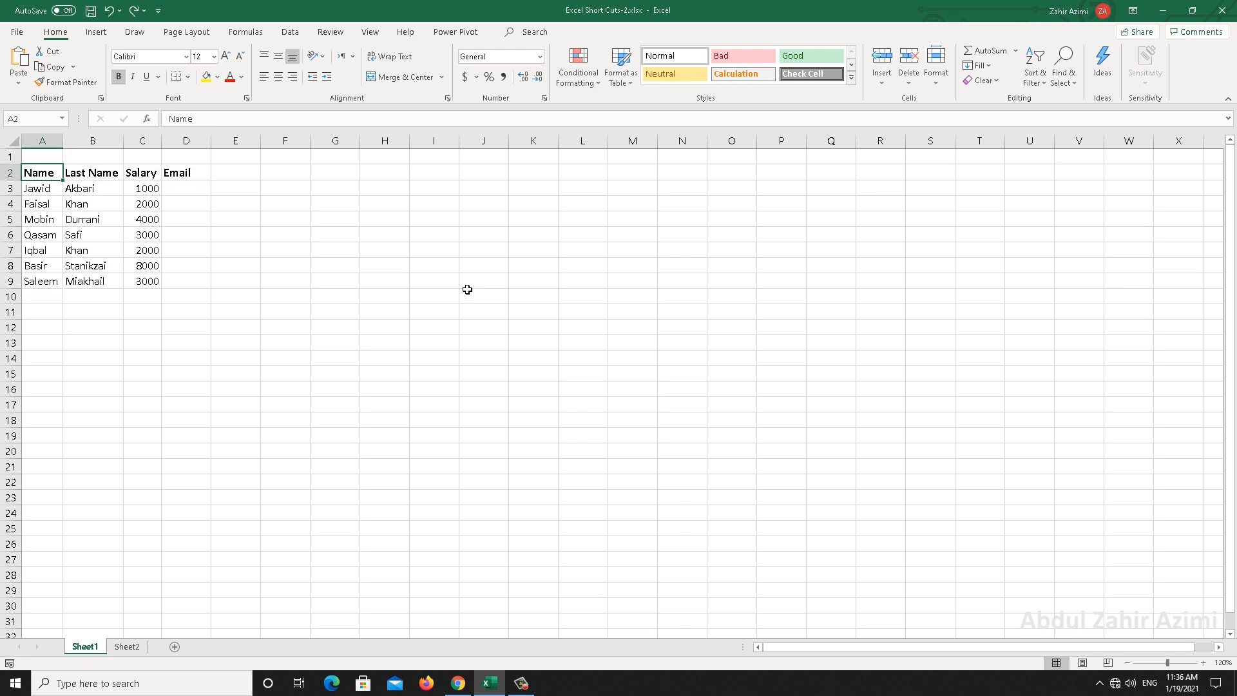
pyautogui.press('Right')
pyautogui.press('Down')
pyautogui.press('Down')
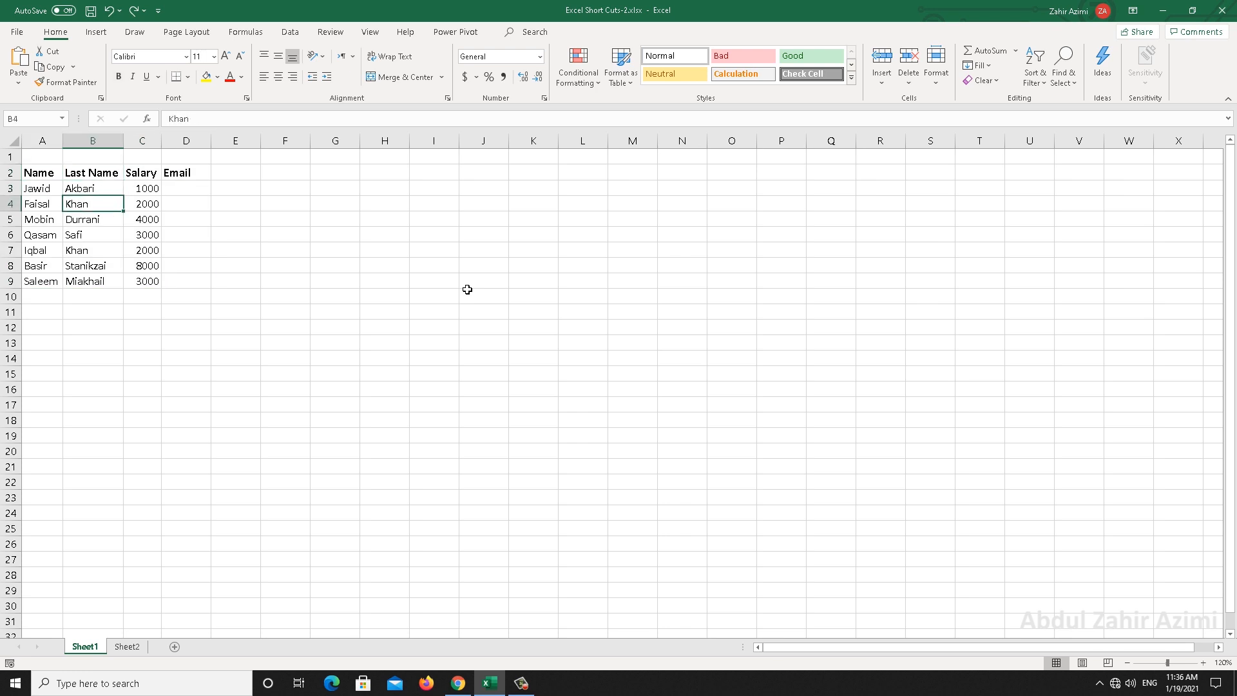
pyautogui.press('Left')
pyautogui.press('Right')
# Turn on header filters and filter Salary to values greater than 3000
pyautogui.hotkey('ctrl', 'shift', 'l')
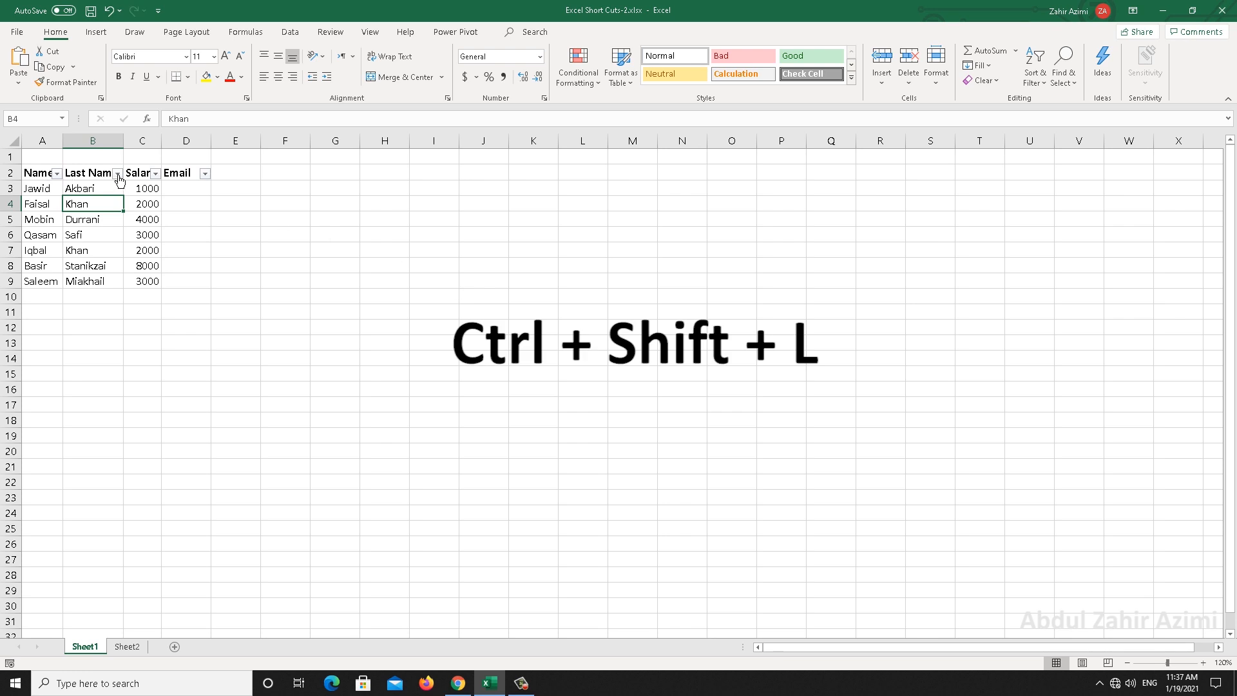
pyautogui.click(156, 174)
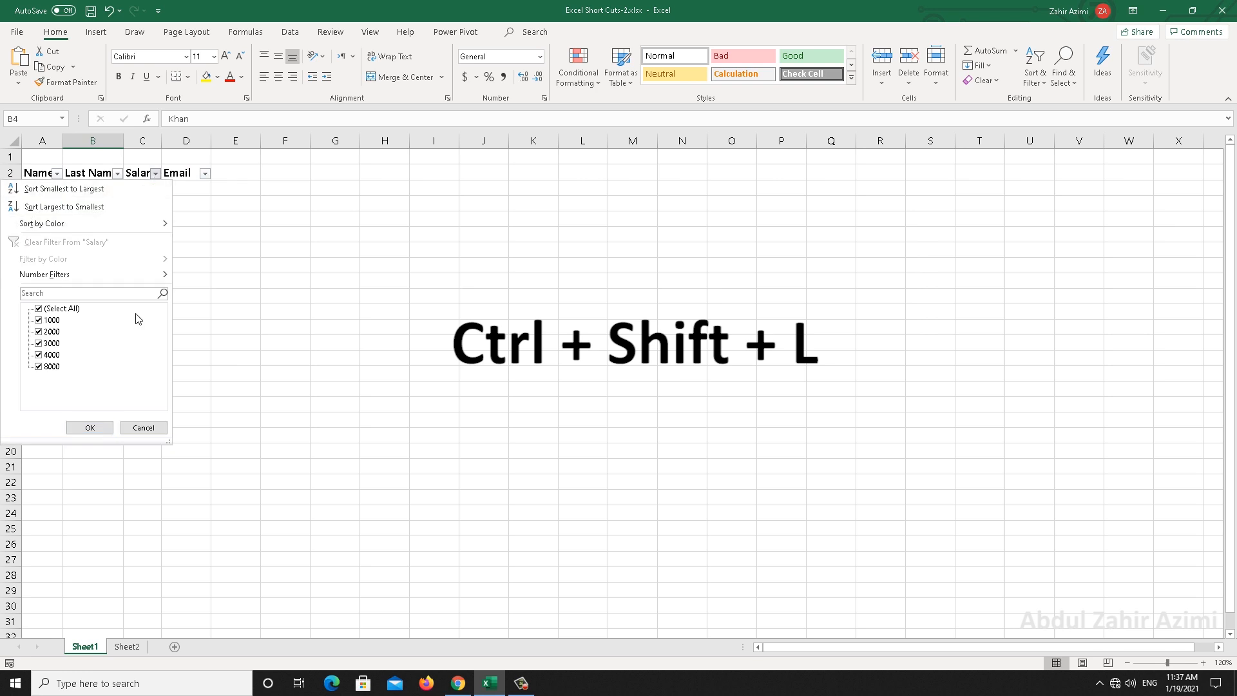
pyautogui.moveTo(143, 276)
pyautogui.click(240, 316)
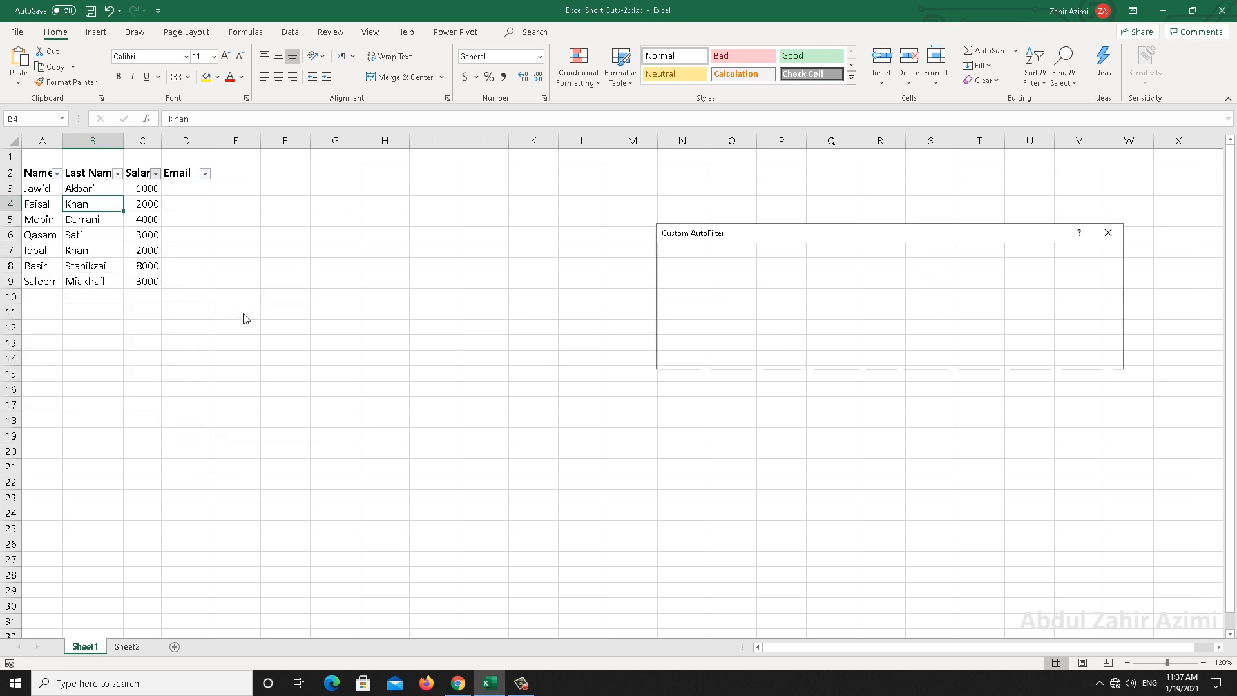
pyautogui.write('3')
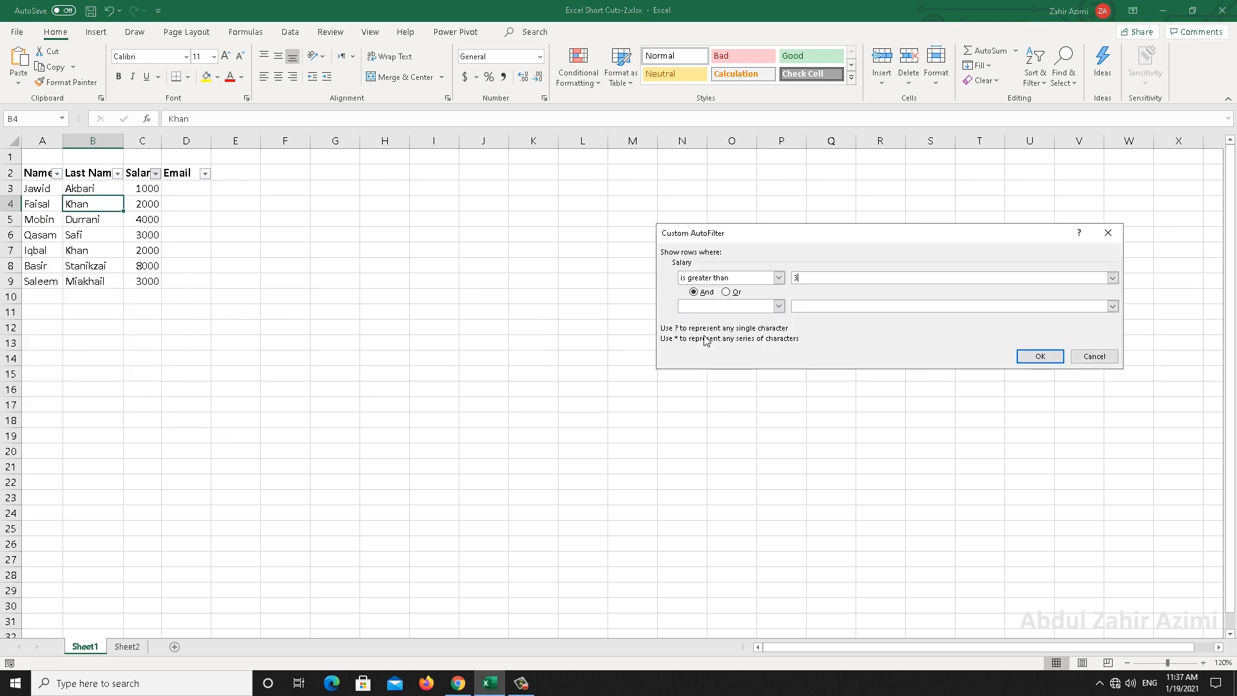
pyautogui.write('000')
pyautogui.click(1039, 356)
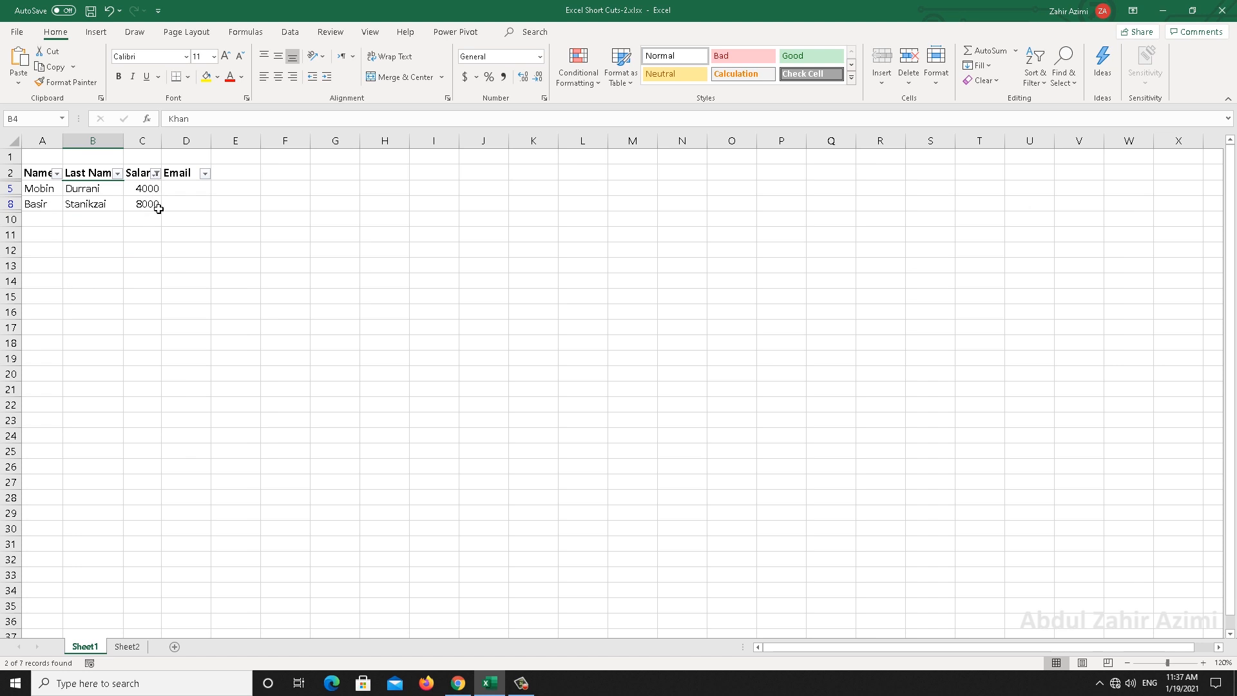
# Clear the Salary filter and switch the header filters off again
pyautogui.click(157, 174)
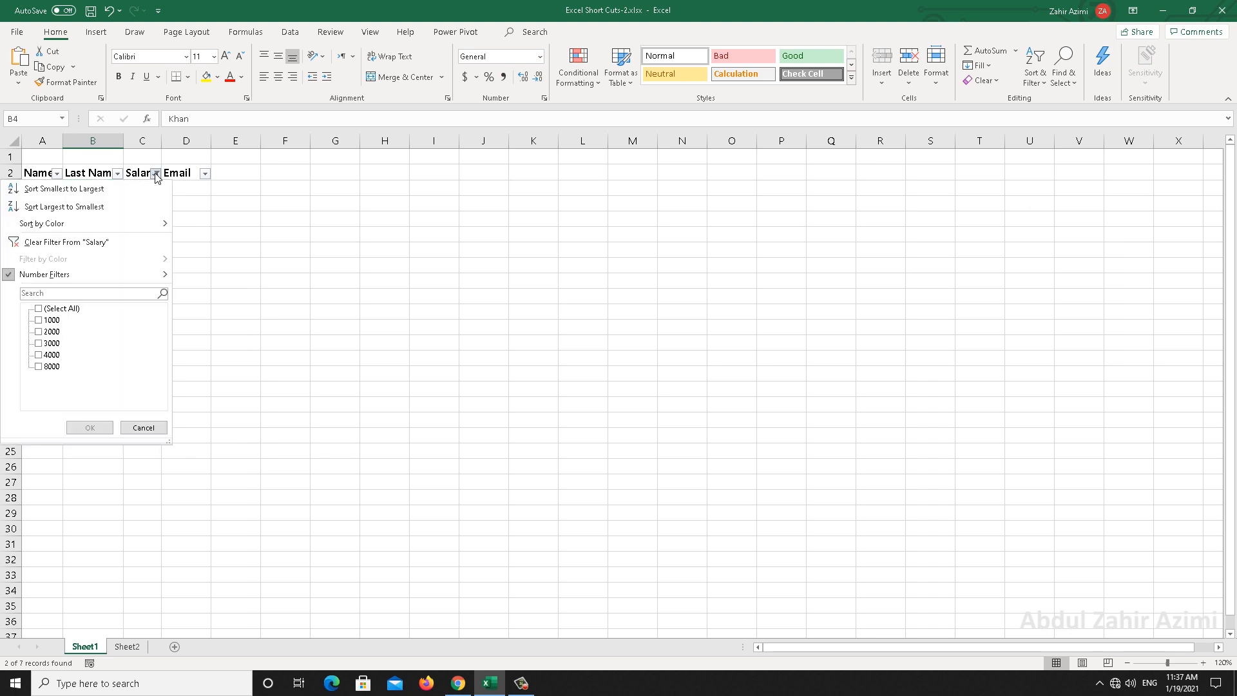
pyautogui.click(141, 245)
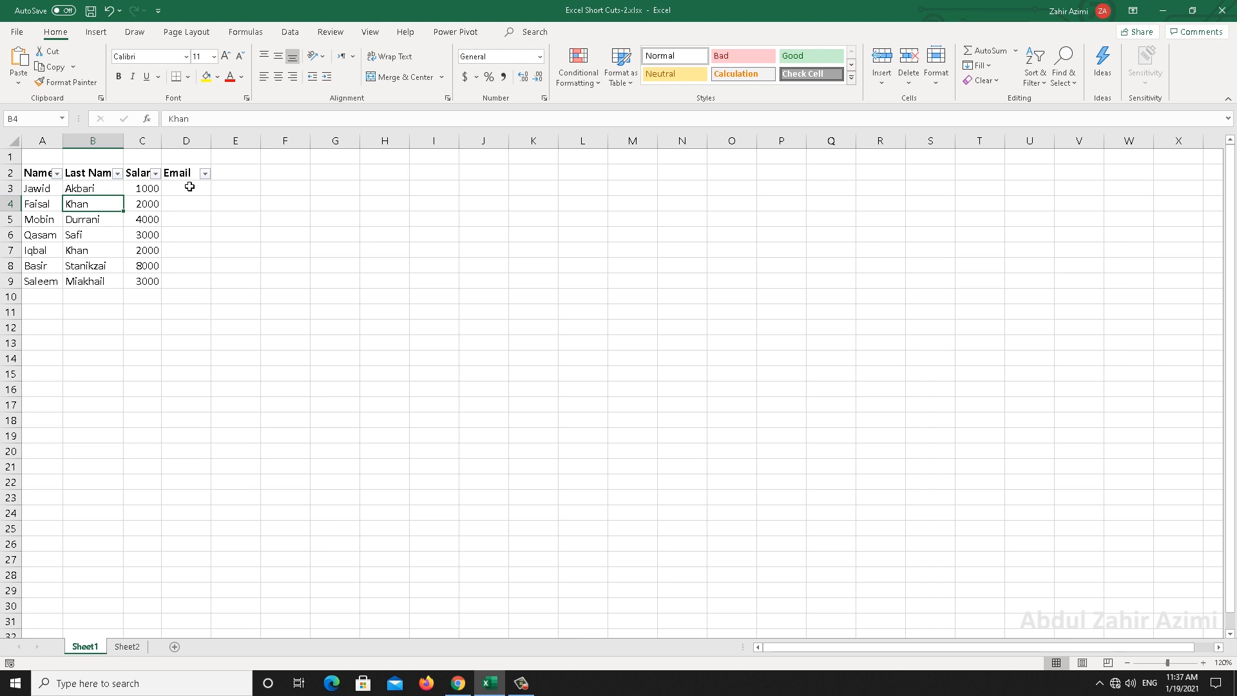
pyautogui.hotkey('ctrl', 'shift', 'l')
pyautogui.hotkey('ctrl', 'shift', 'l')
pyautogui.hotkey('ctrl', 'shift', 'l')
pyautogui.hotkey('ctrl', 'shift', 'l')
pyautogui.hotkey('ctrl', 'shift', 'l')
# Drag row 5 onto row 6, replacing its data, then undo the overwrite
pyautogui.click(11, 220)
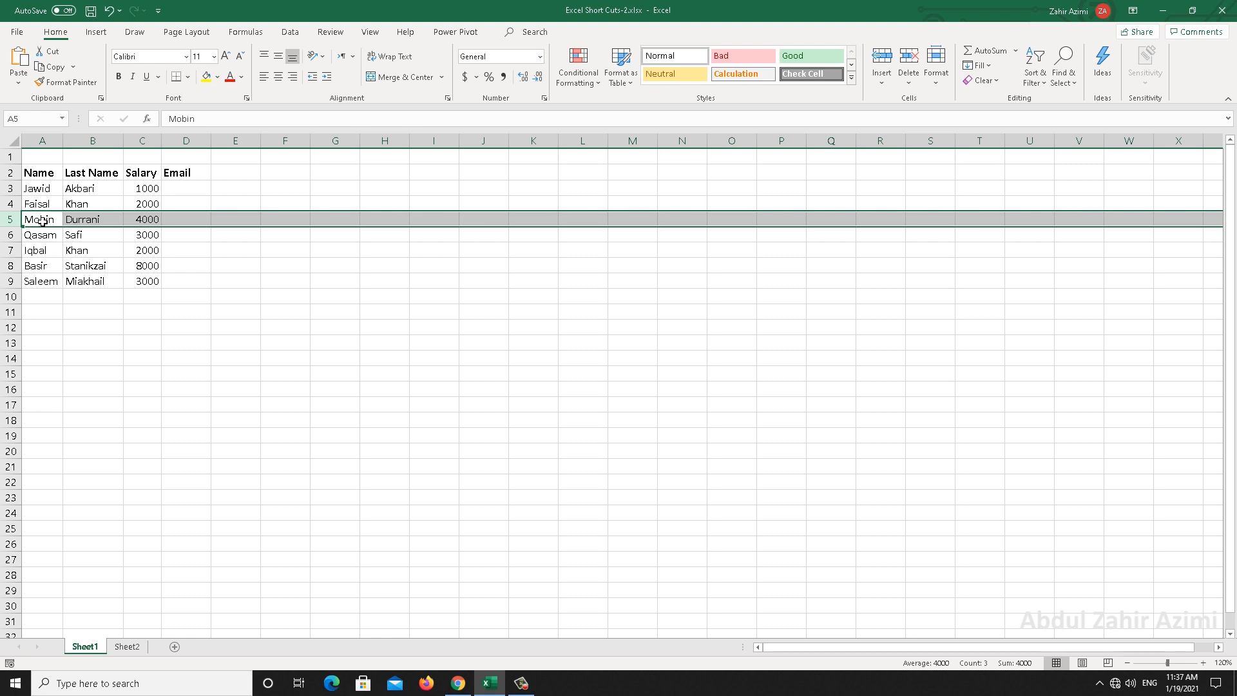
pyautogui.moveTo(51, 227); pyautogui.dragTo(50, 238)
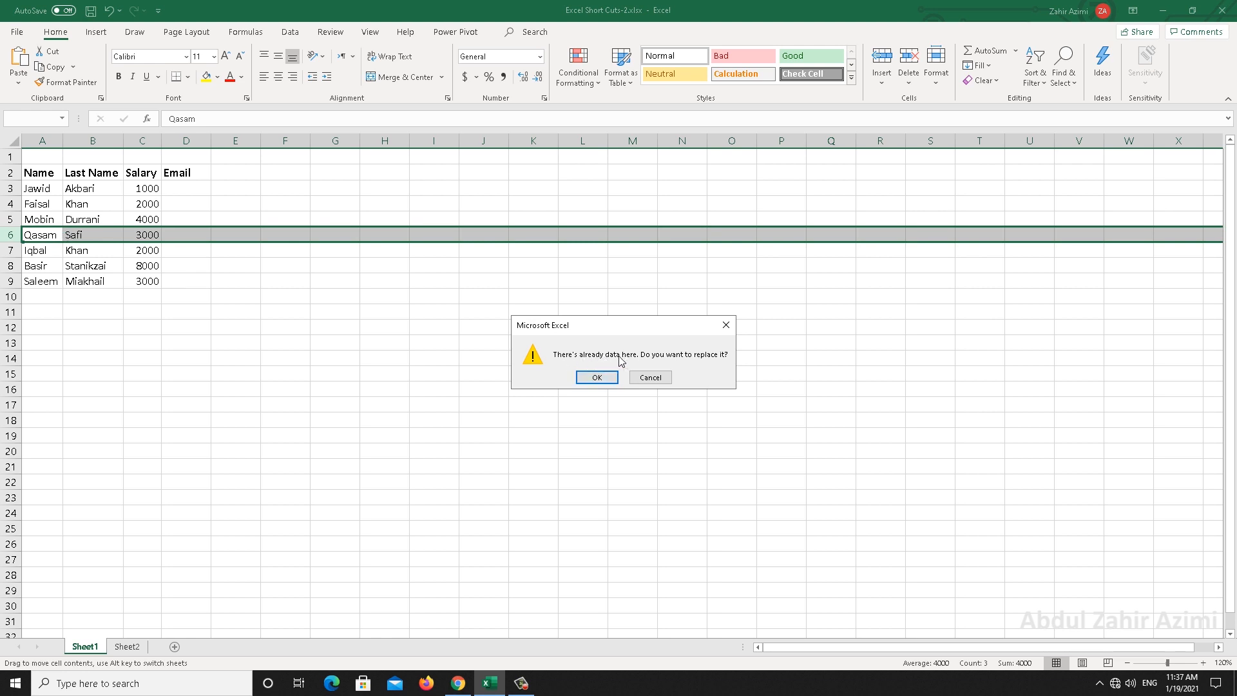
pyautogui.click(590, 378)
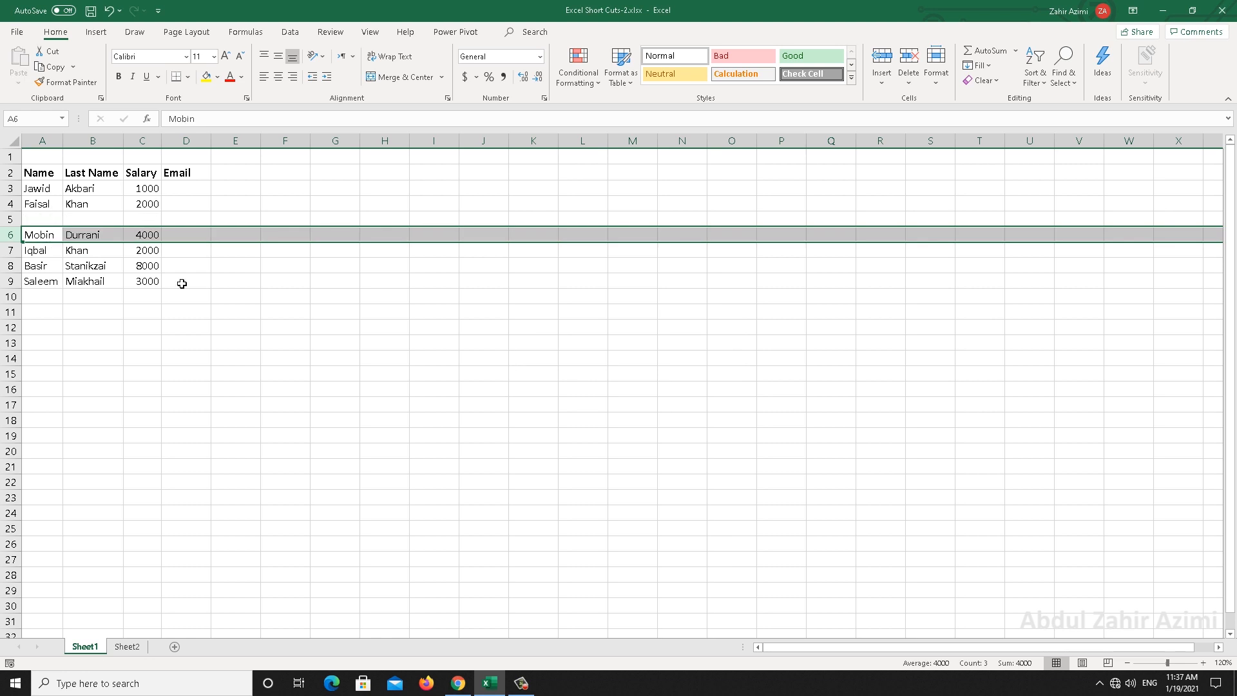
pyautogui.hotkey('ctrl', 'z')
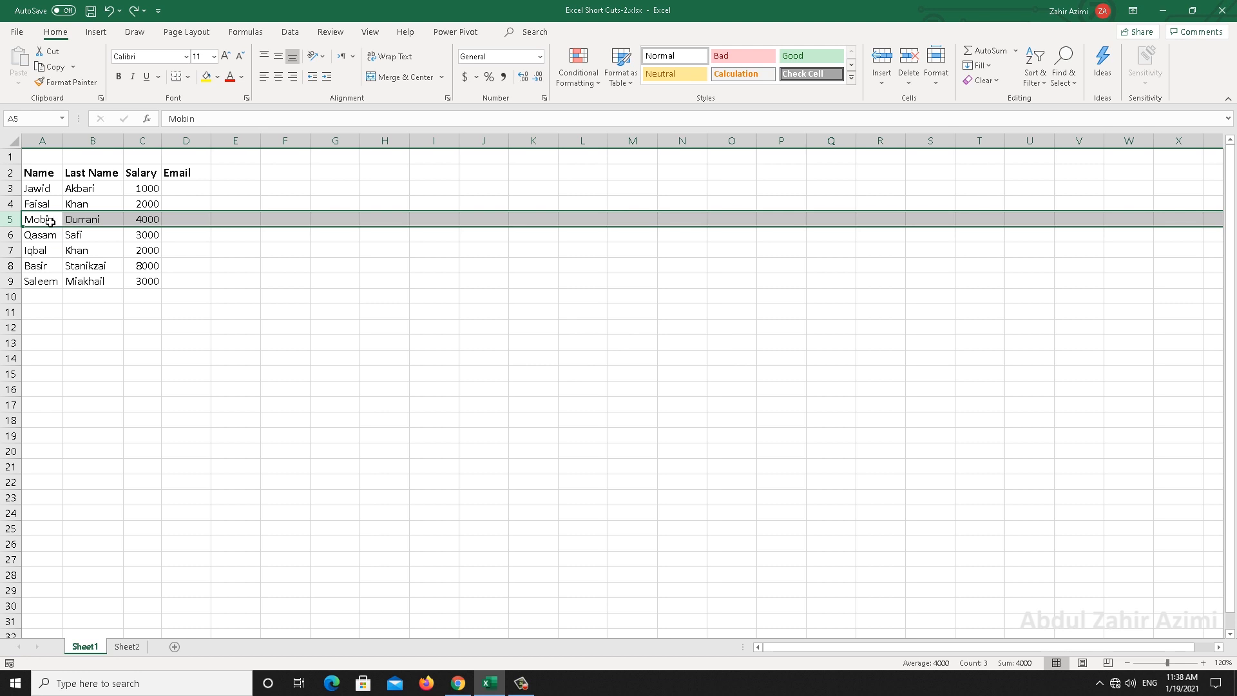
# Shift-drag the row 5 record further down the table and back into row 5
pyautogui.moveTo(53, 231); pyautogui.dragTo(52, 244)
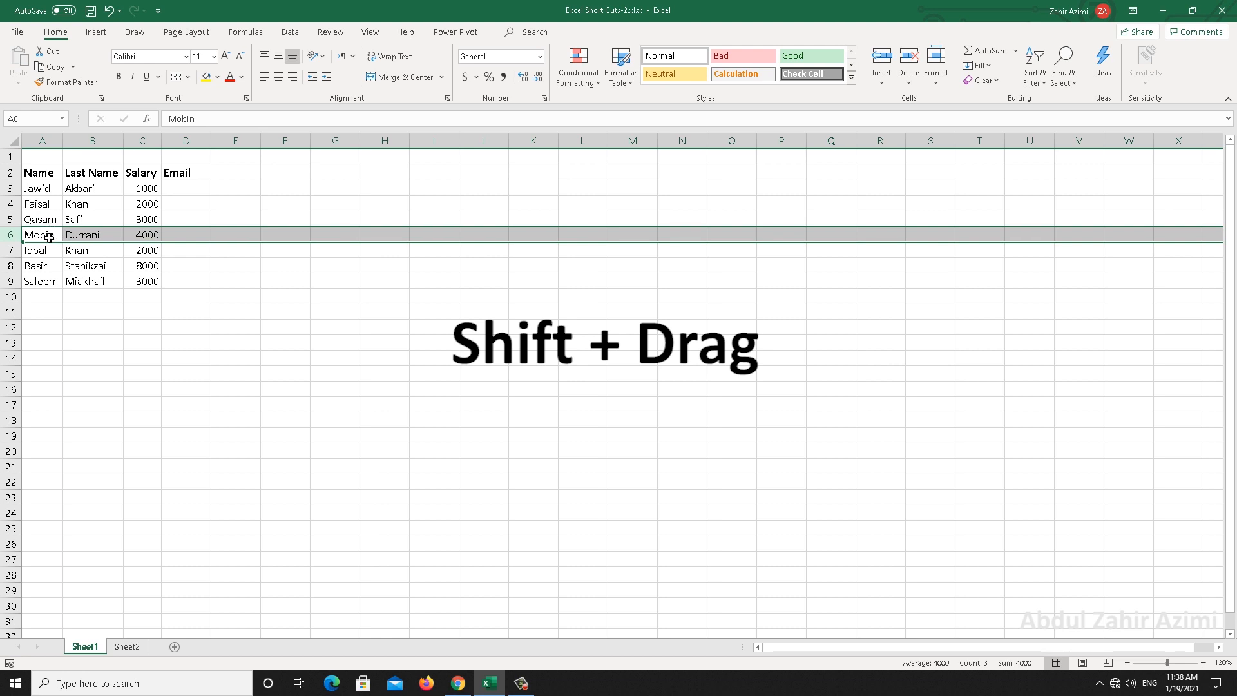
pyautogui.moveTo(51, 245); pyautogui.dragTo(126, 287)
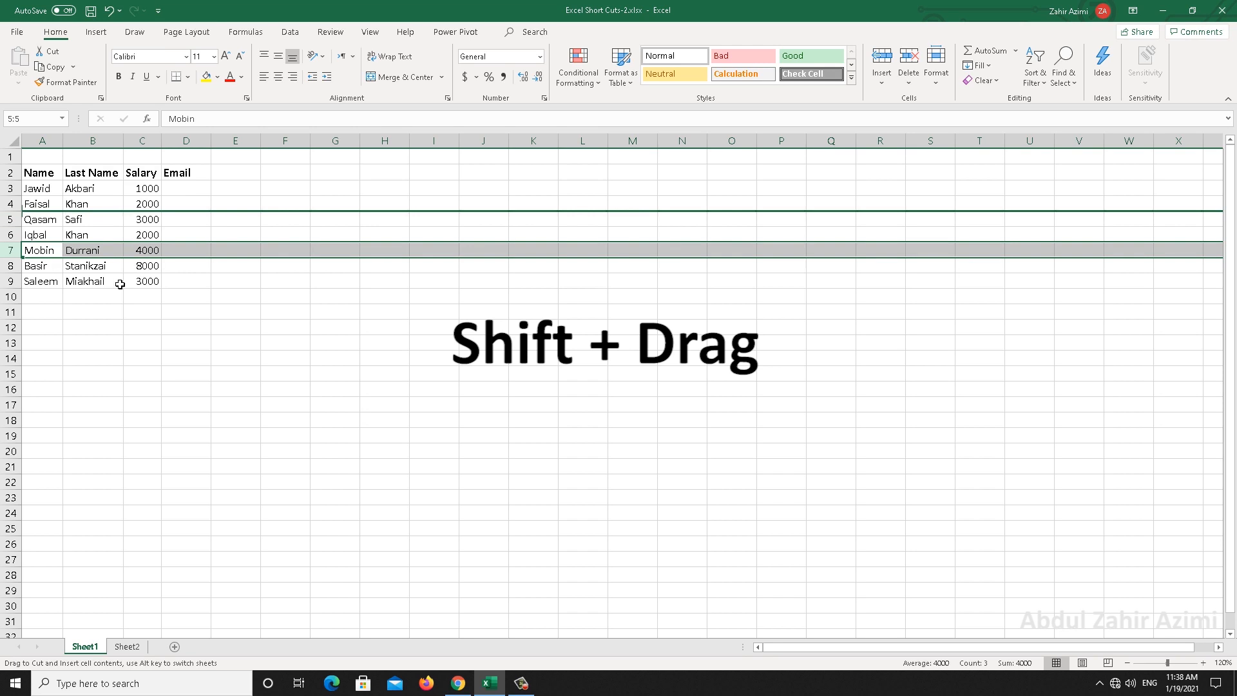
pyautogui.moveTo(120, 284); pyautogui.dragTo(127, 266)
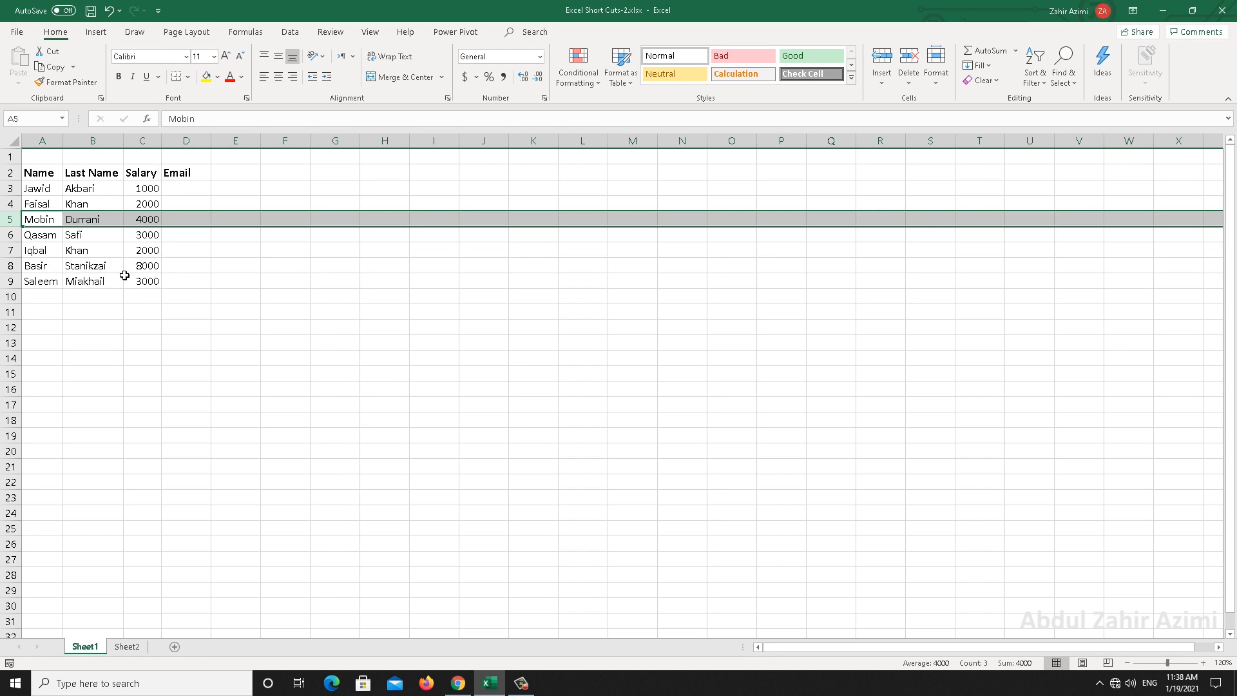
pyautogui.click(109, 234)
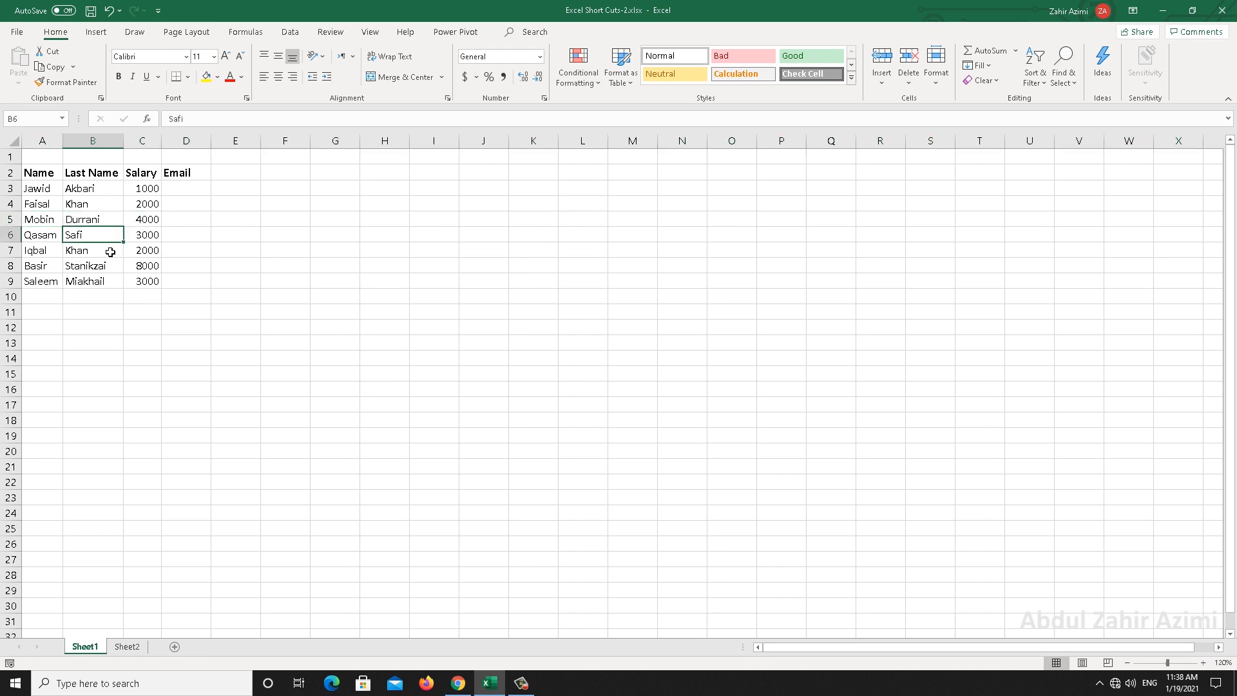
pyautogui.hotkey('ctrl', 'space')
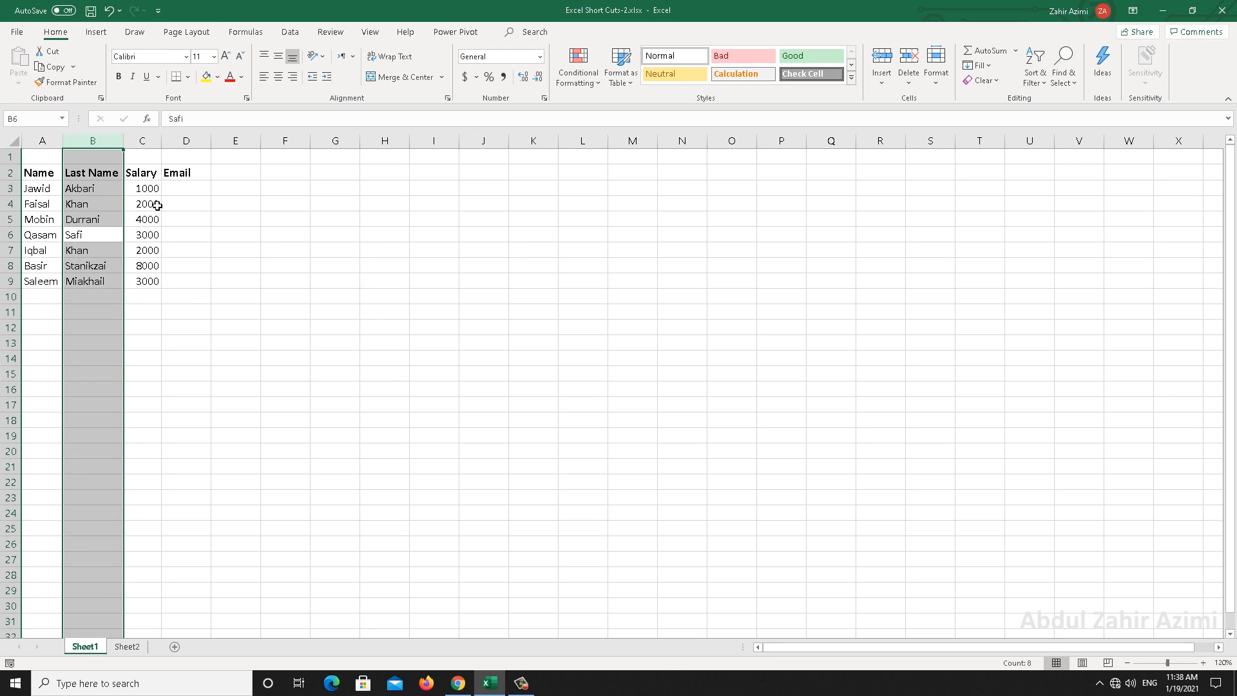
pyautogui.moveTo(124, 206); pyautogui.dragTo(178, 250)
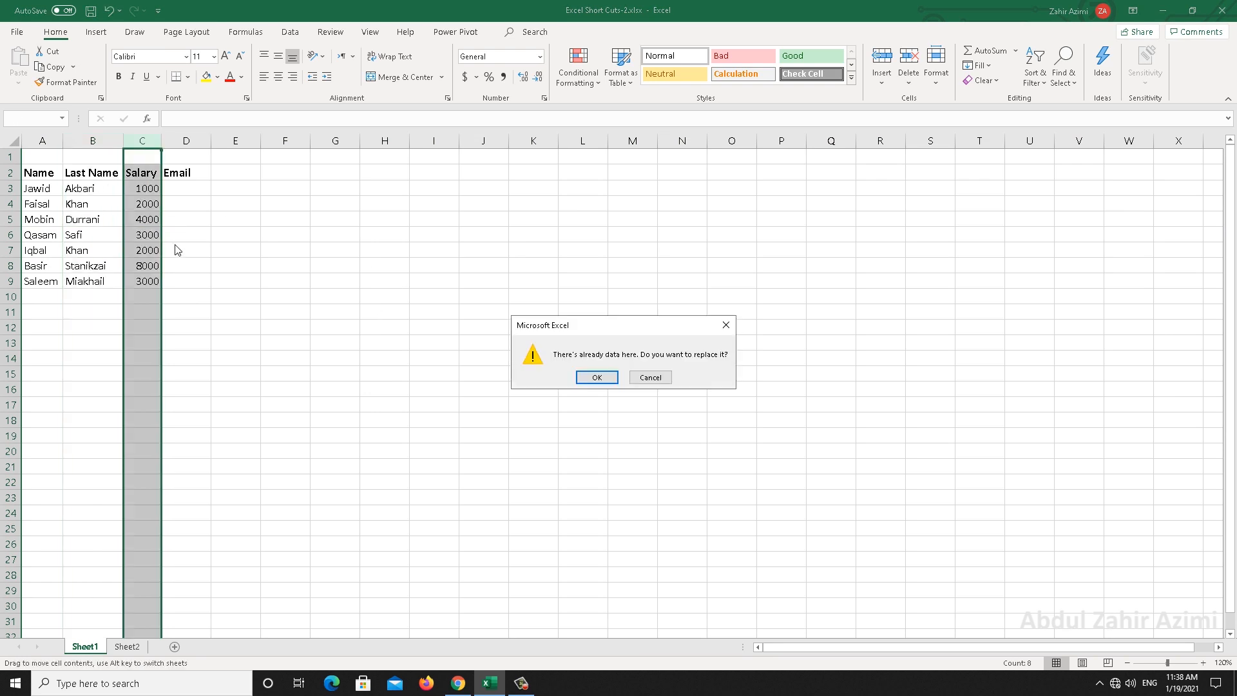
pyautogui.click(599, 379)
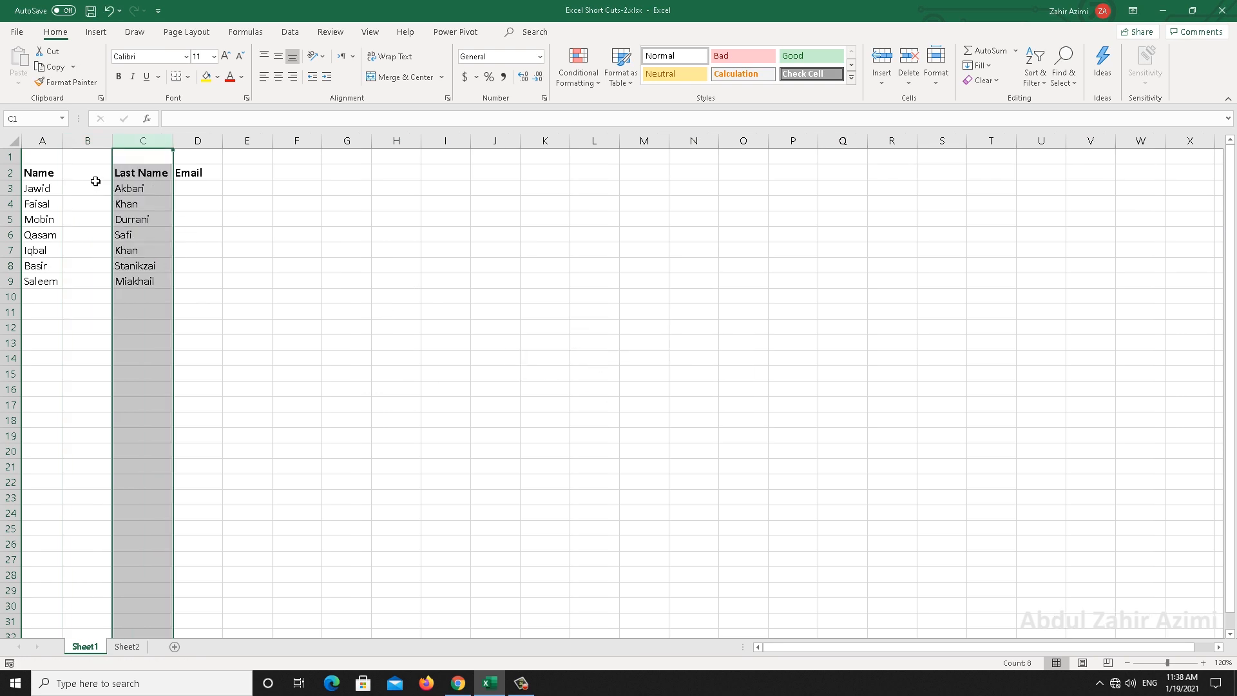
pyautogui.hotkey('ctrl', 'z')
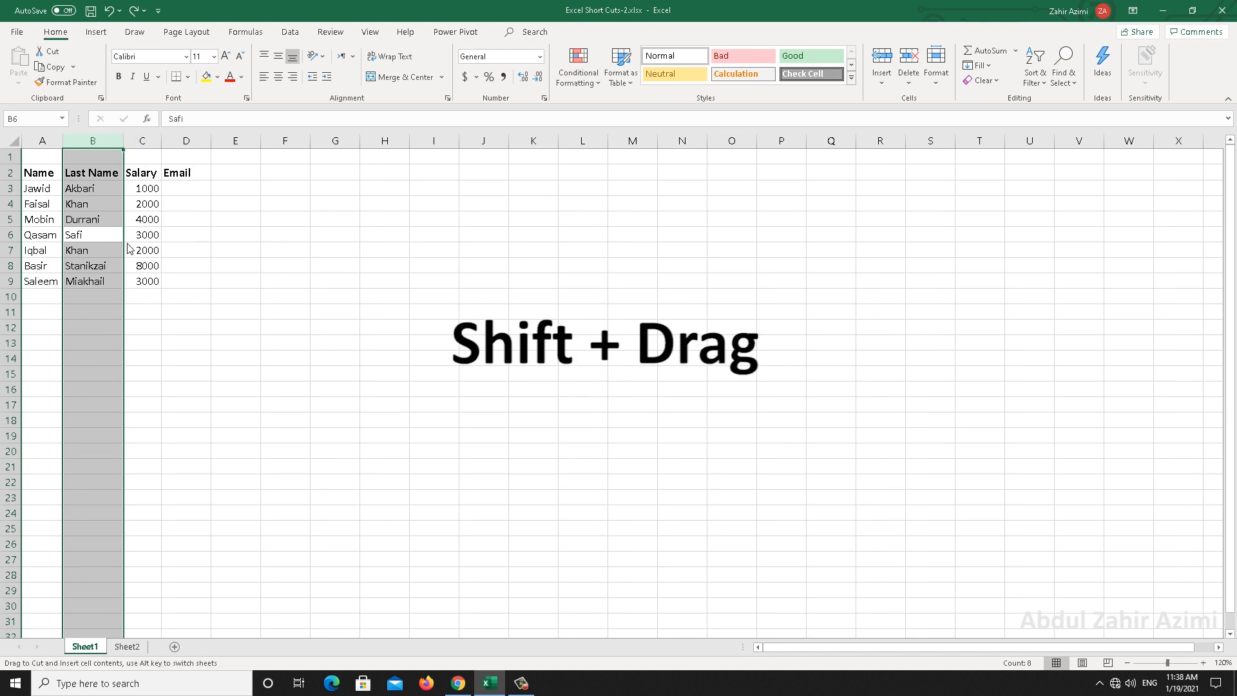
pyautogui.moveTo(130, 248); pyautogui.dragTo(160, 257)
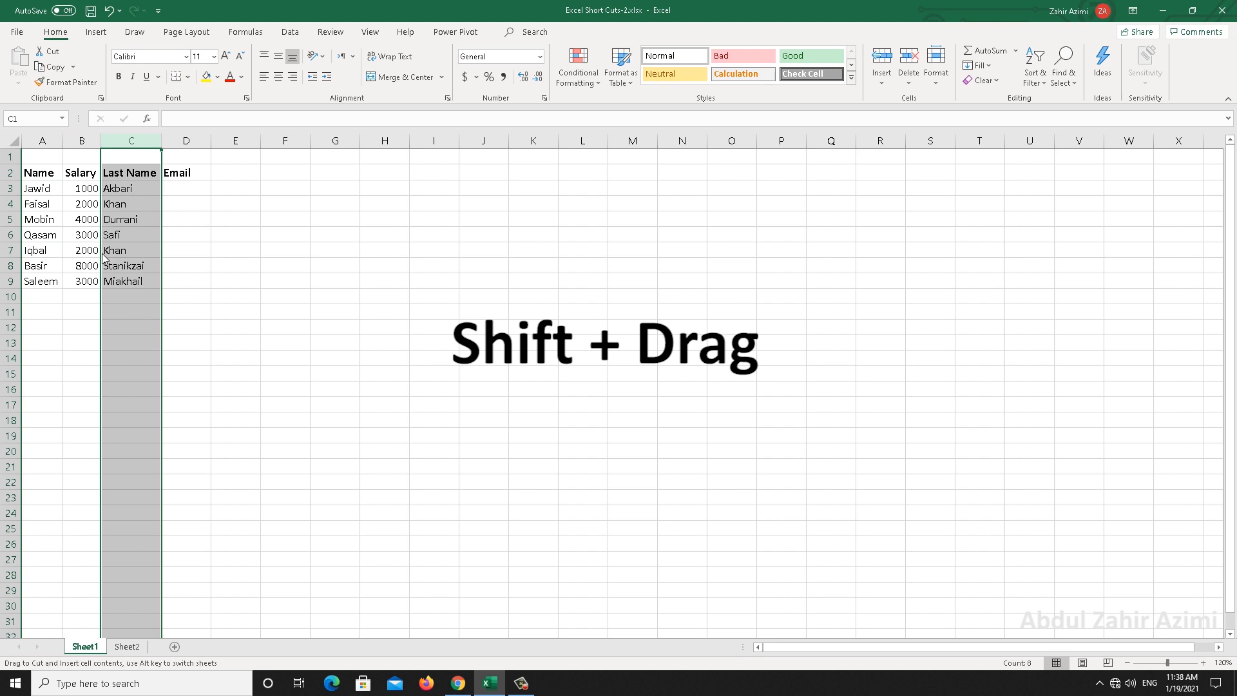
pyautogui.moveTo(103, 257); pyautogui.dragTo(77, 227)
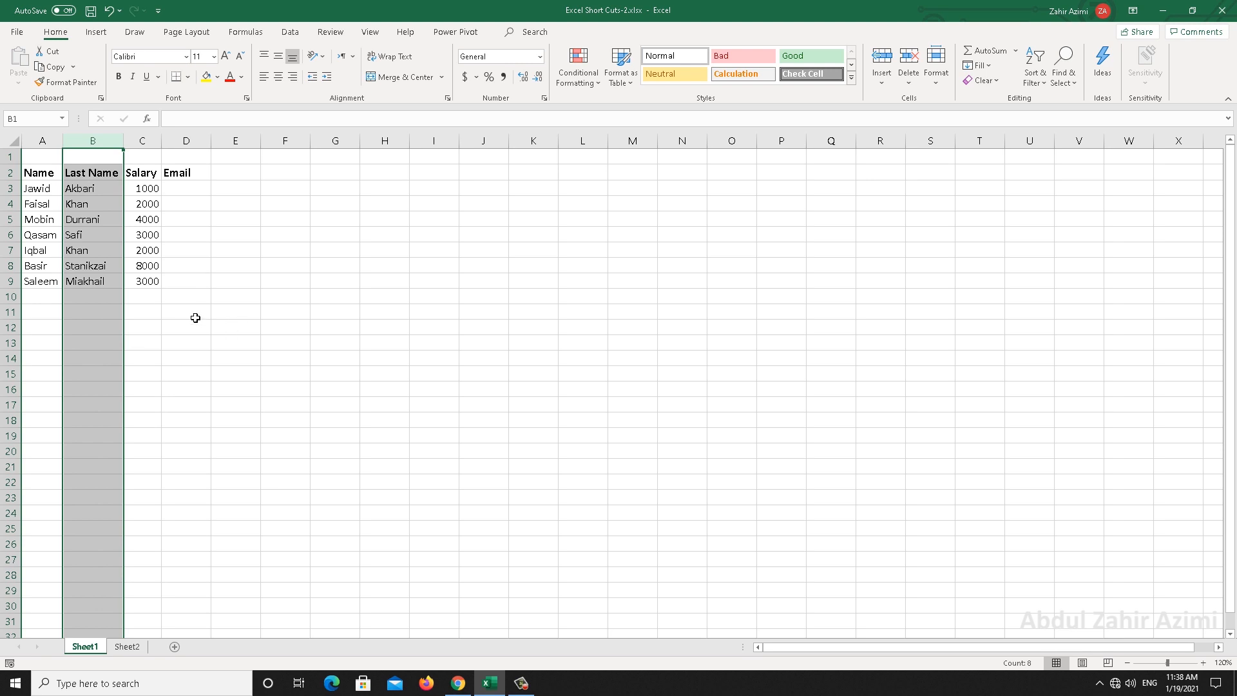
pyautogui.click(147, 296)
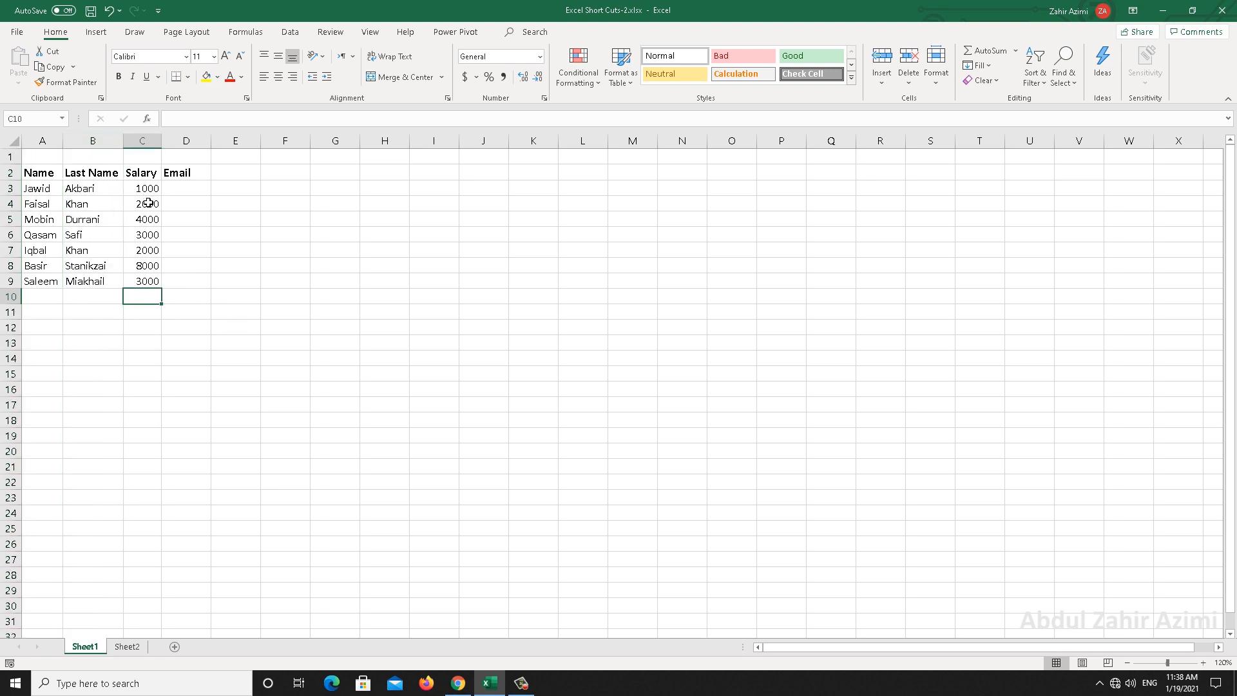
pyautogui.press('alt')
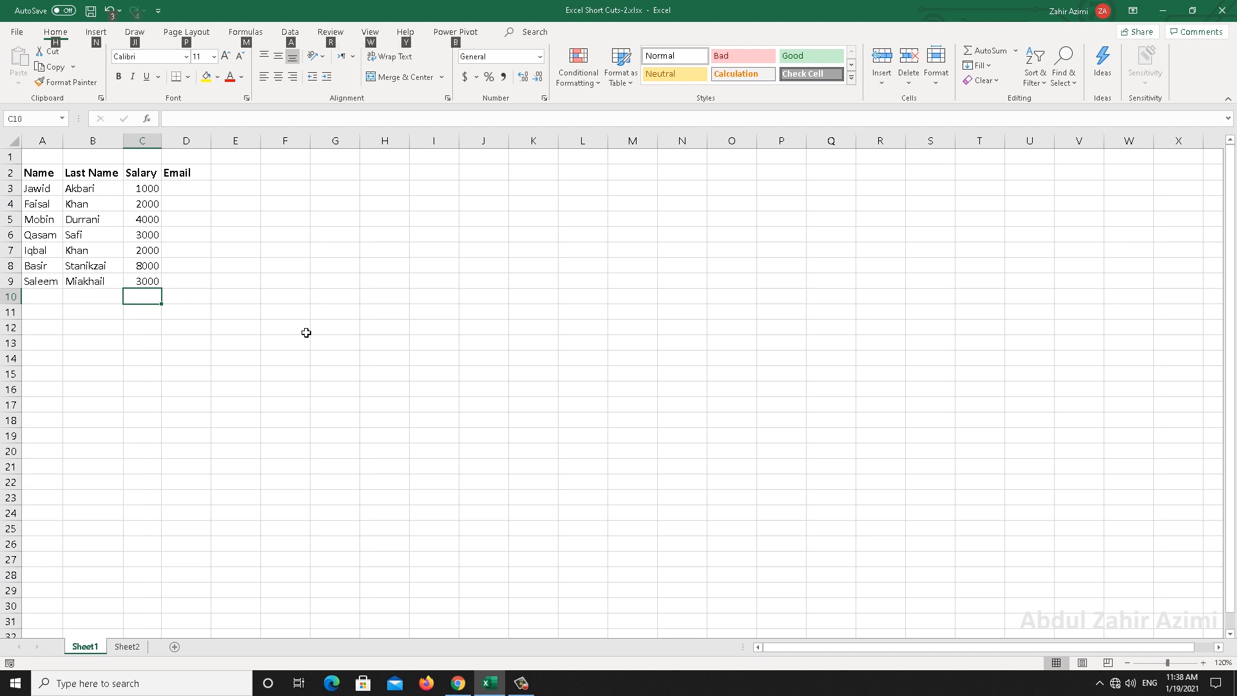
pyautogui.hotkey('alt', '=')
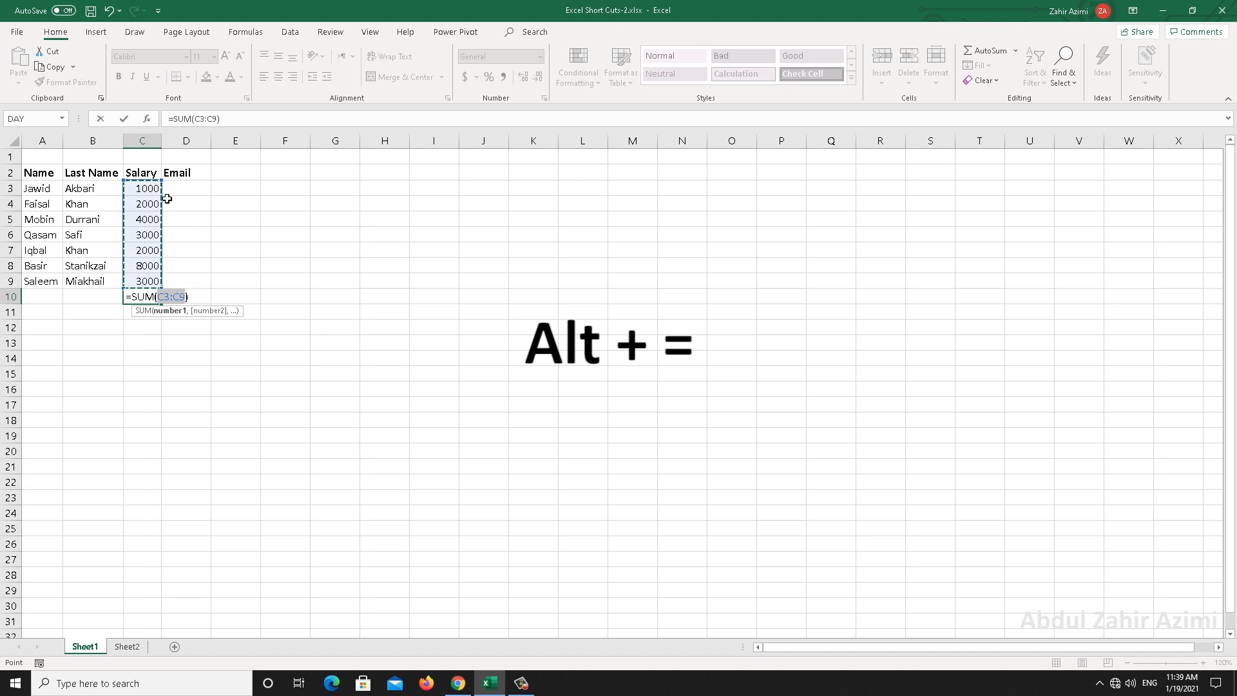
pyautogui.hotkey('ctrl', 'Return')
pyautogui.hotkey('ctrl', 'z')
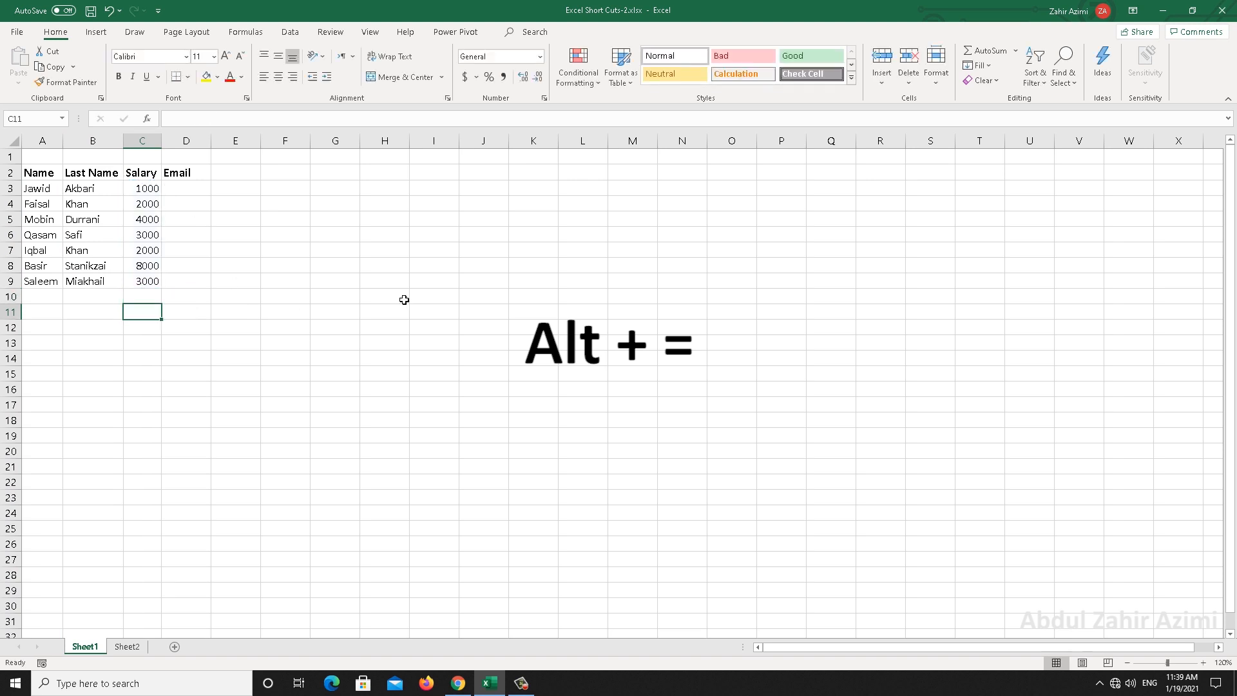
pyautogui.click(269, 234)
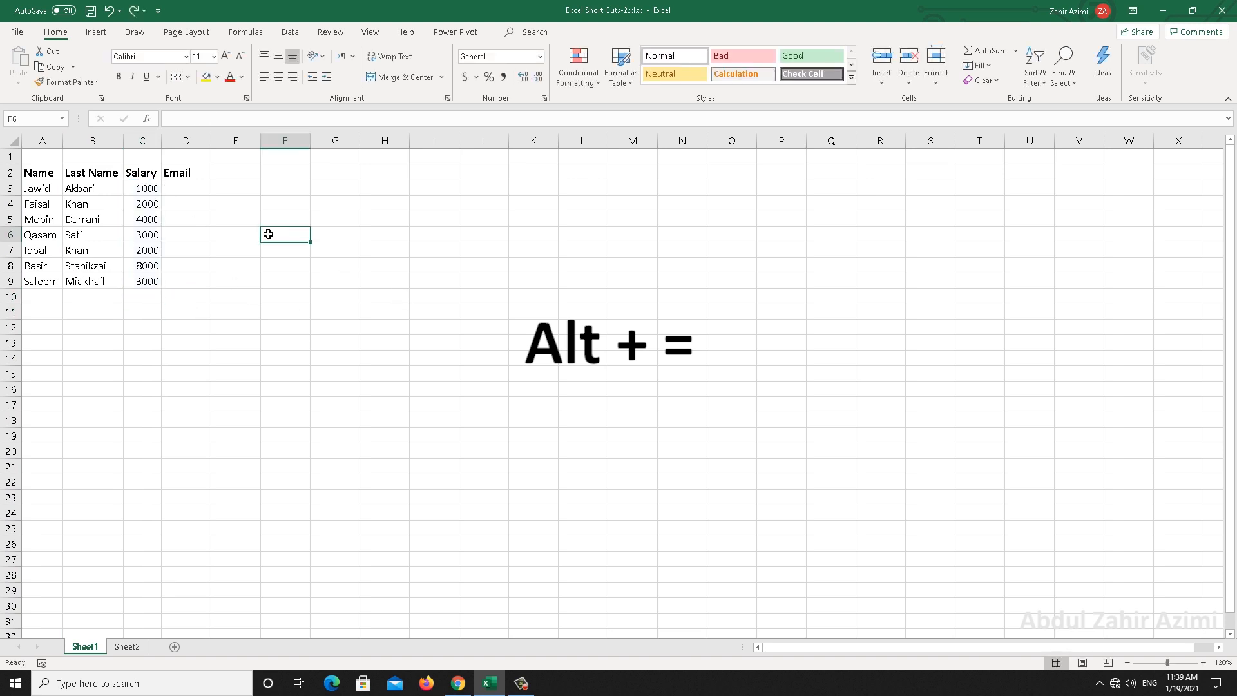
pyautogui.write('44')
pyautogui.press('Tab')
pyautogui.write('55')
pyautogui.press('Tab')
pyautogui.write('66')
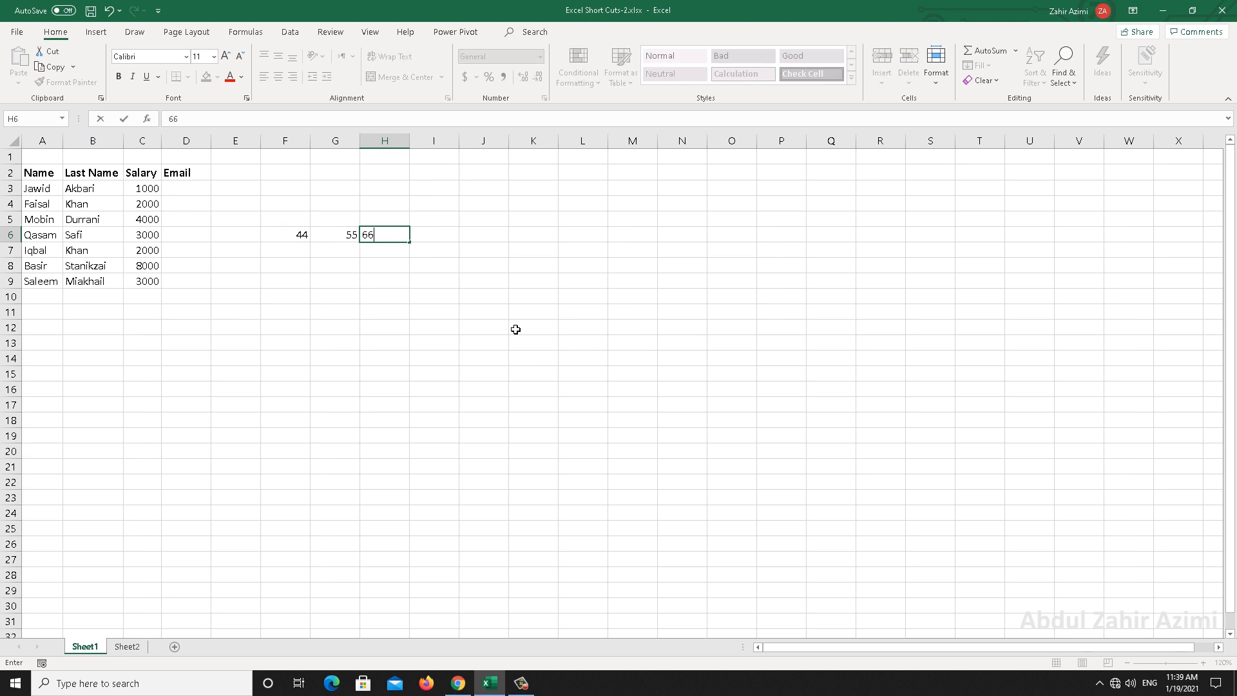
pyautogui.press('Tab')
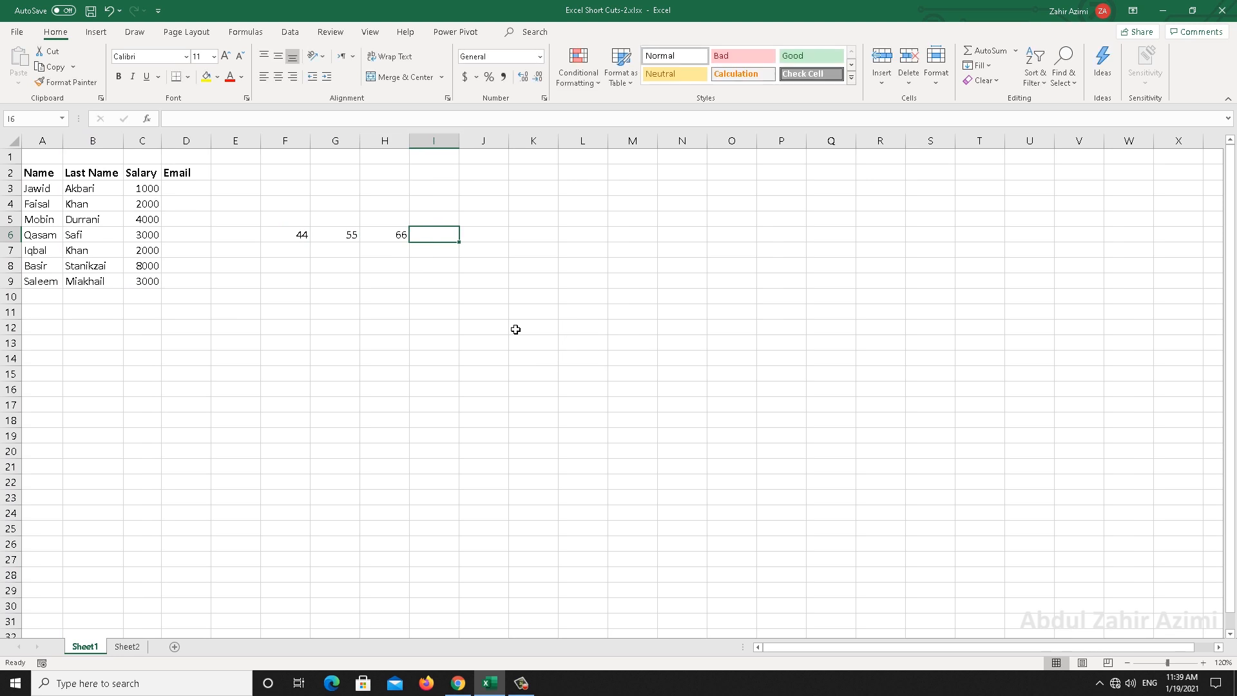
pyautogui.hotkey('alt', '=')
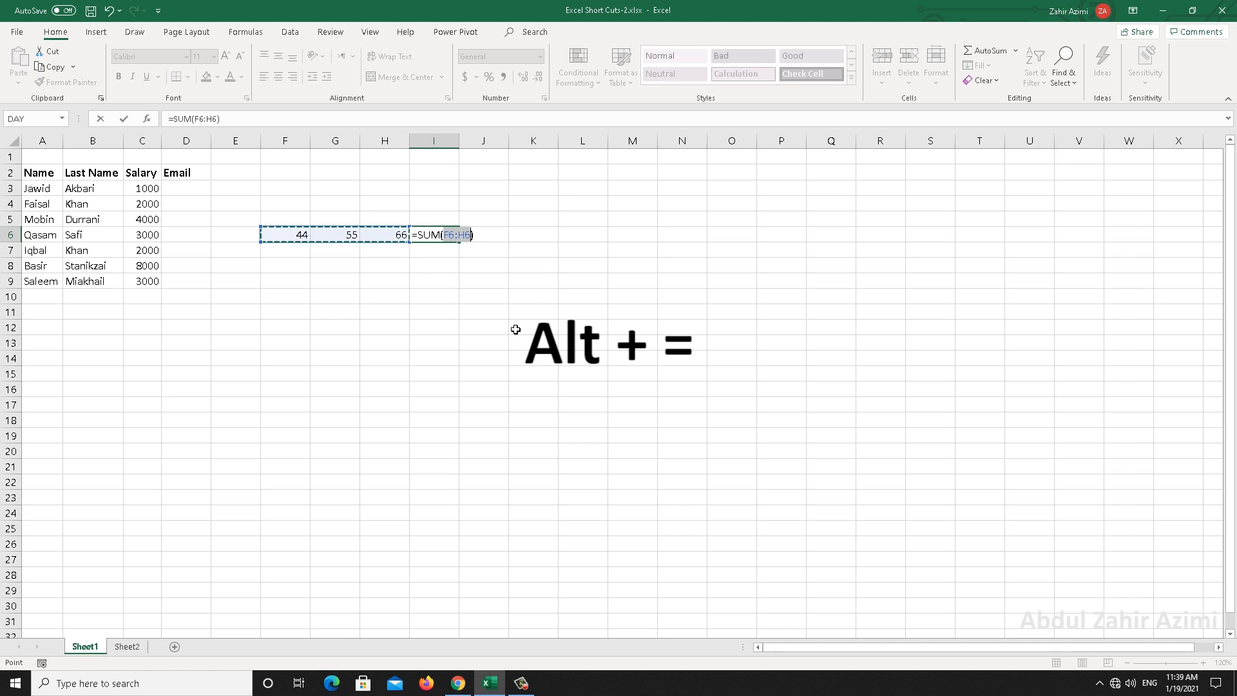
pyautogui.press('Return')
pyautogui.hotkey('ctrl', 'z')
pyautogui.hotkey('ctrl', 'z')
pyautogui.hotkey('ctrl', 'z')
pyautogui.hotkey('ctrl', 'z')
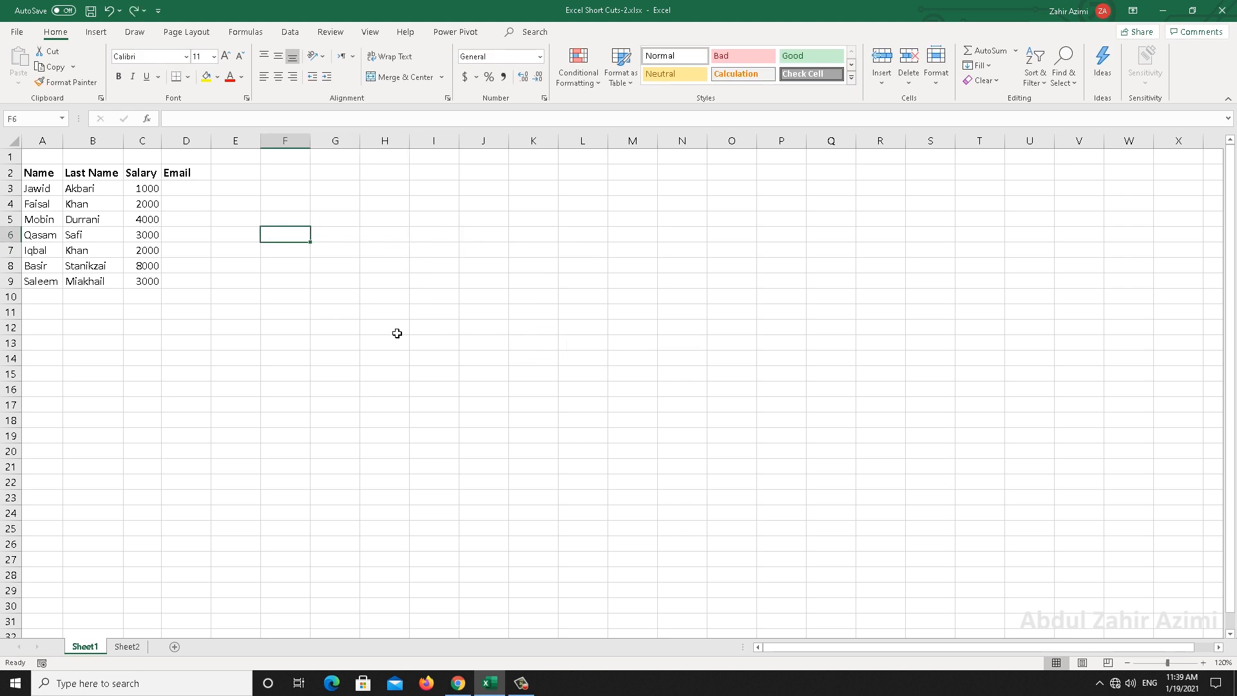
pyautogui.doubleClick(147, 296)
pyautogui.hotkey('alt', '=')
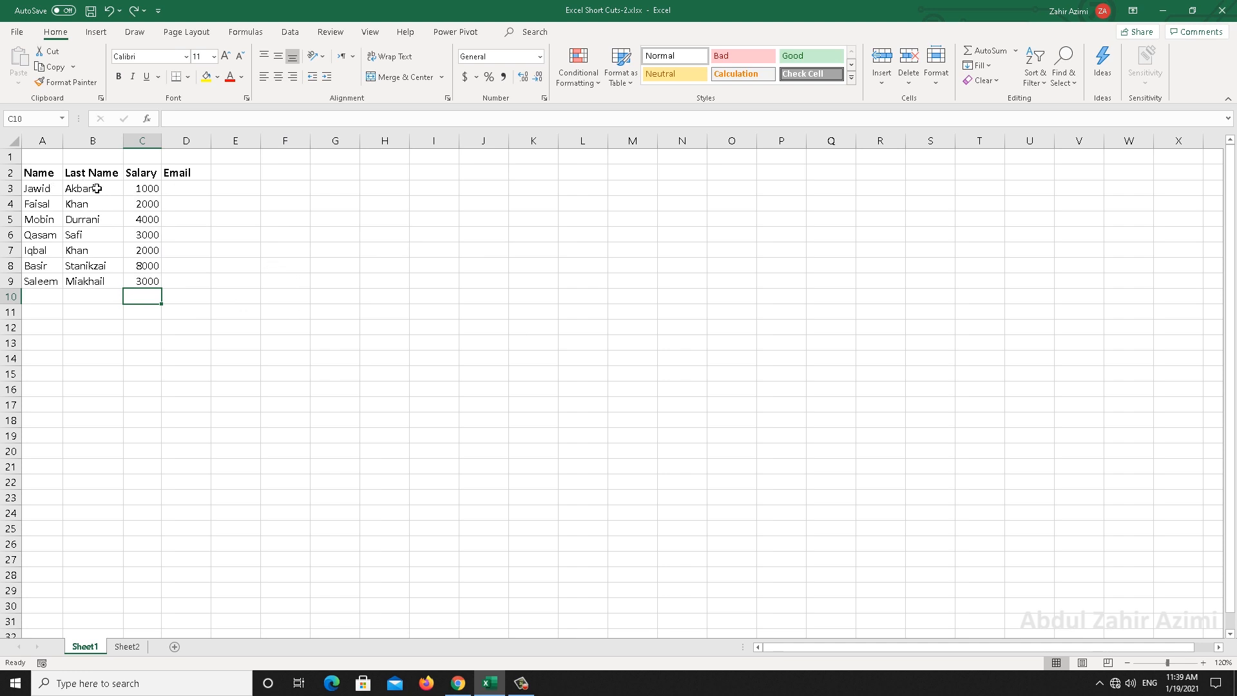
# Enter the first employee's email address in cell D3
pyautogui.click(184, 187)
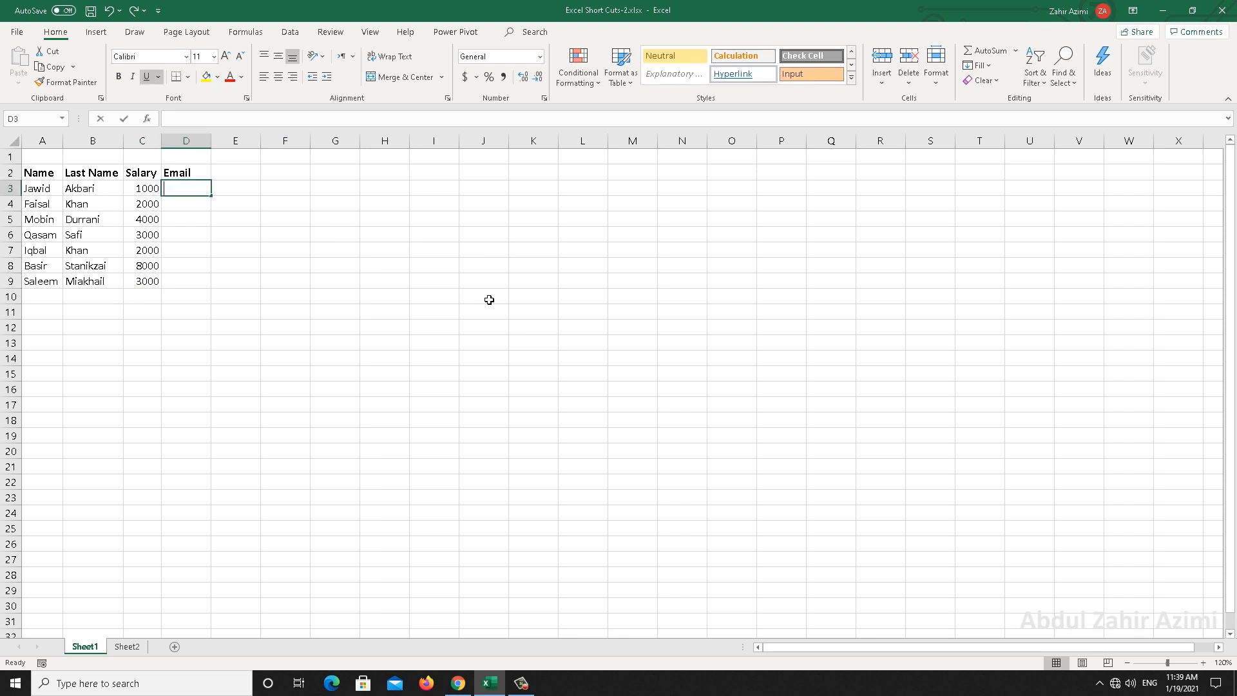
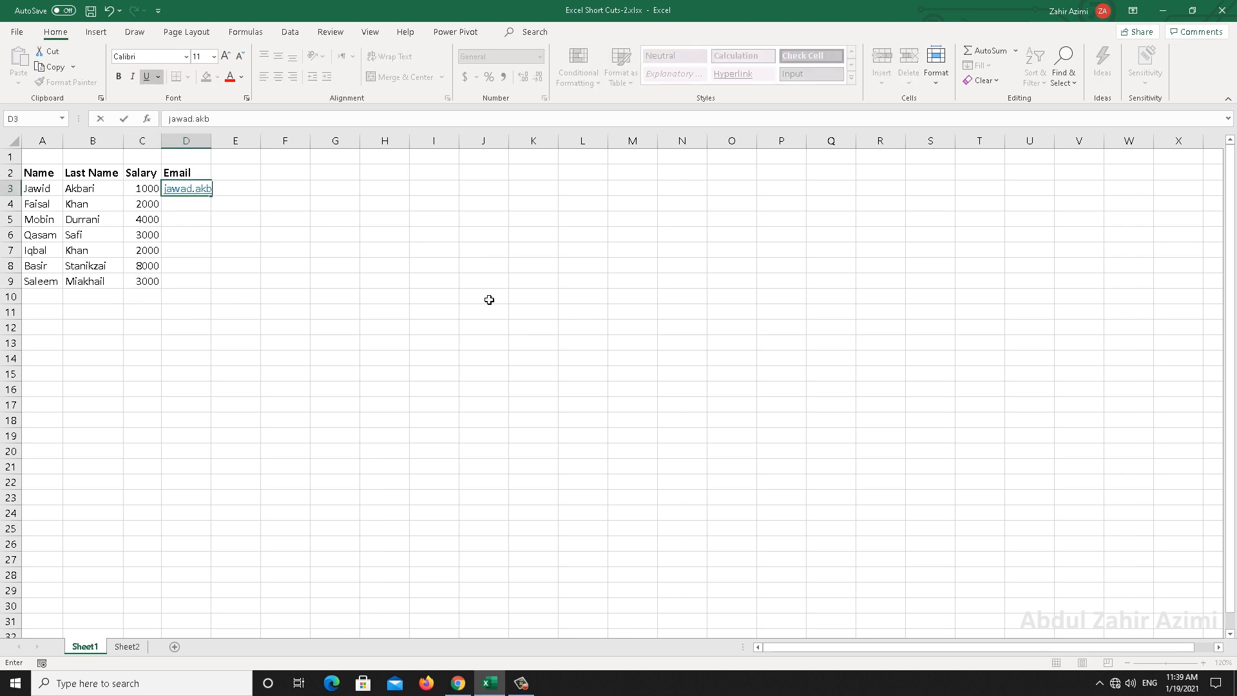
pyautogui.press('Return')
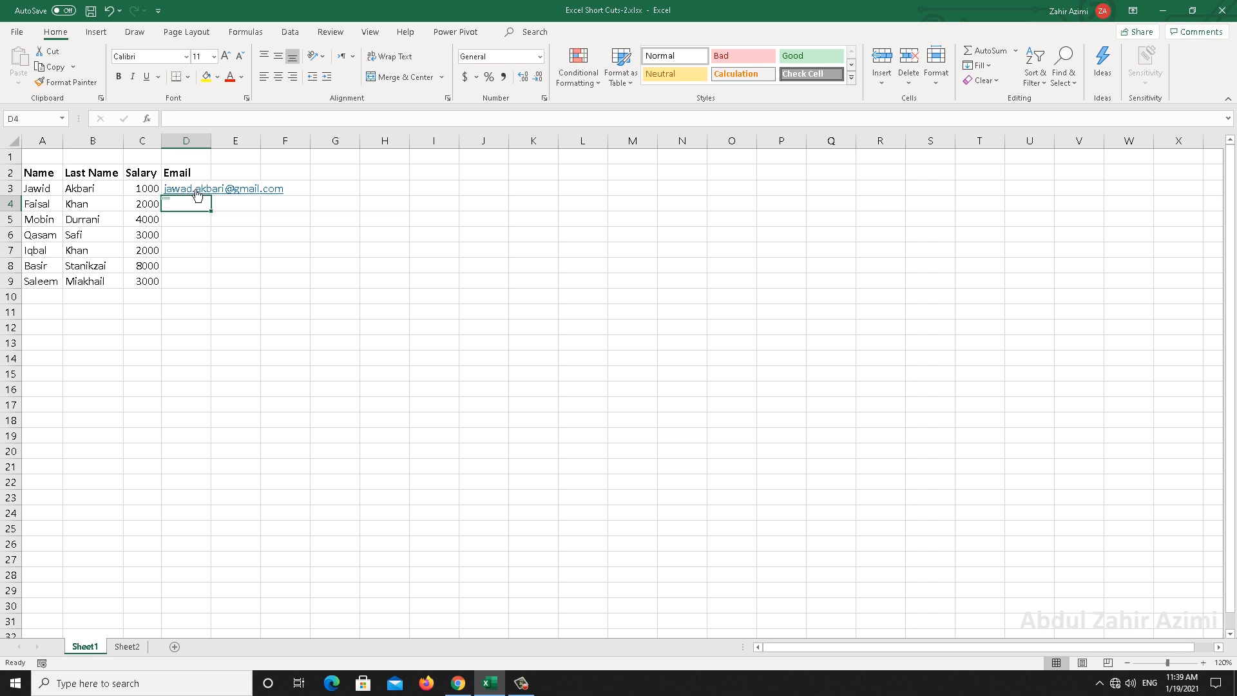
# Select D3:D9 and Flash Fill the remaining emails with Ctrl+E
pyautogui.moveTo(171, 204)
pyautogui.press('Up')
pyautogui.hotkey('shift', 'Down')
pyautogui.hotkey('shift', 'Down')
pyautogui.hotkey('shift', 'Down')
pyautogui.hotkey('shift', 'Down')
pyautogui.hotkey('shift', 'Down')
pyautogui.hotkey('shift', 'Down')
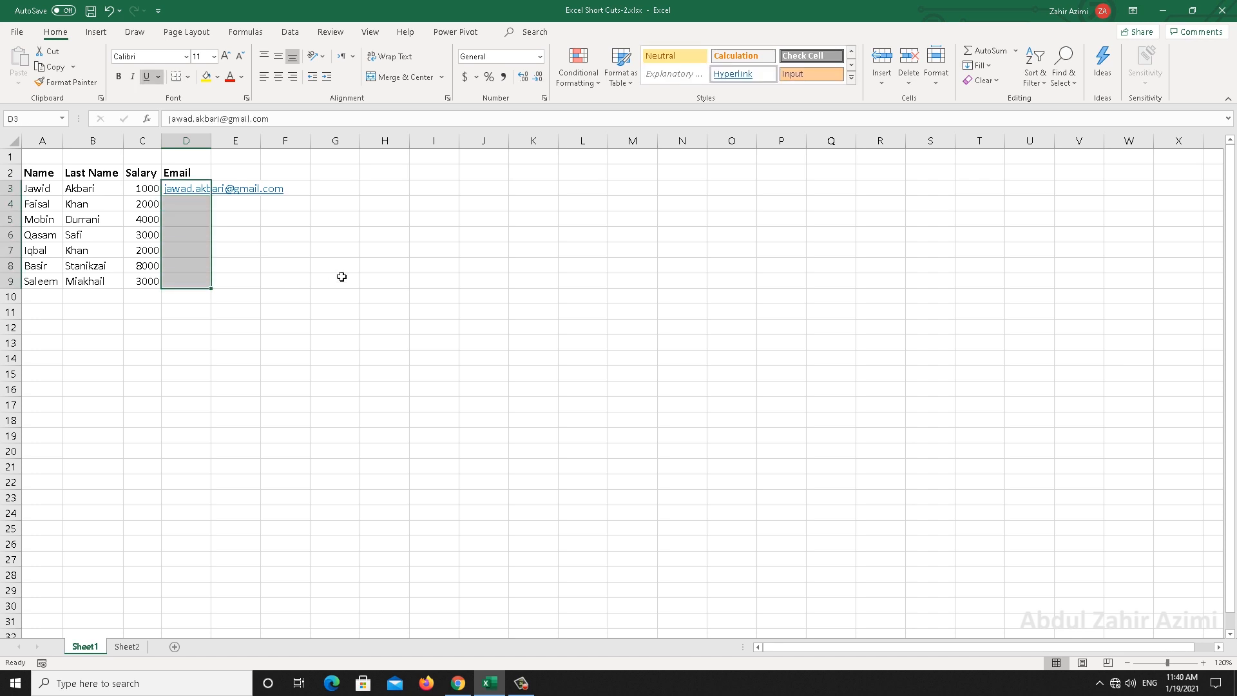
pyautogui.hotkey('ctrl', 'e')
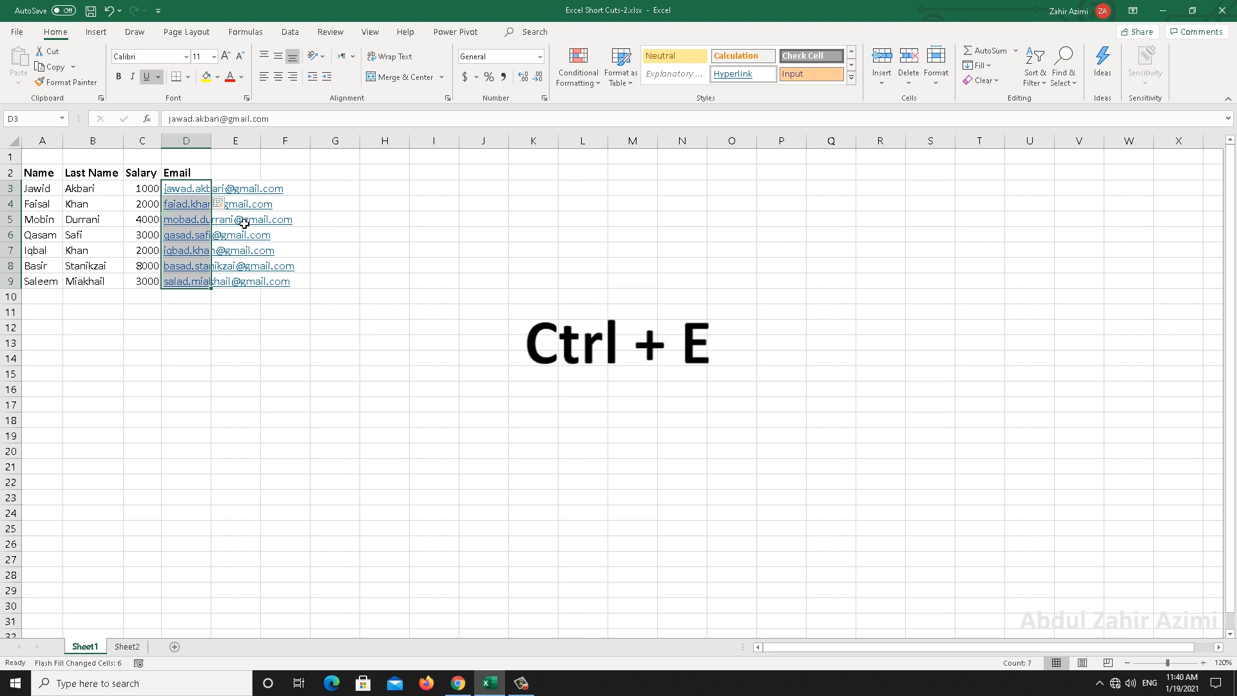
pyautogui.click(346, 233)
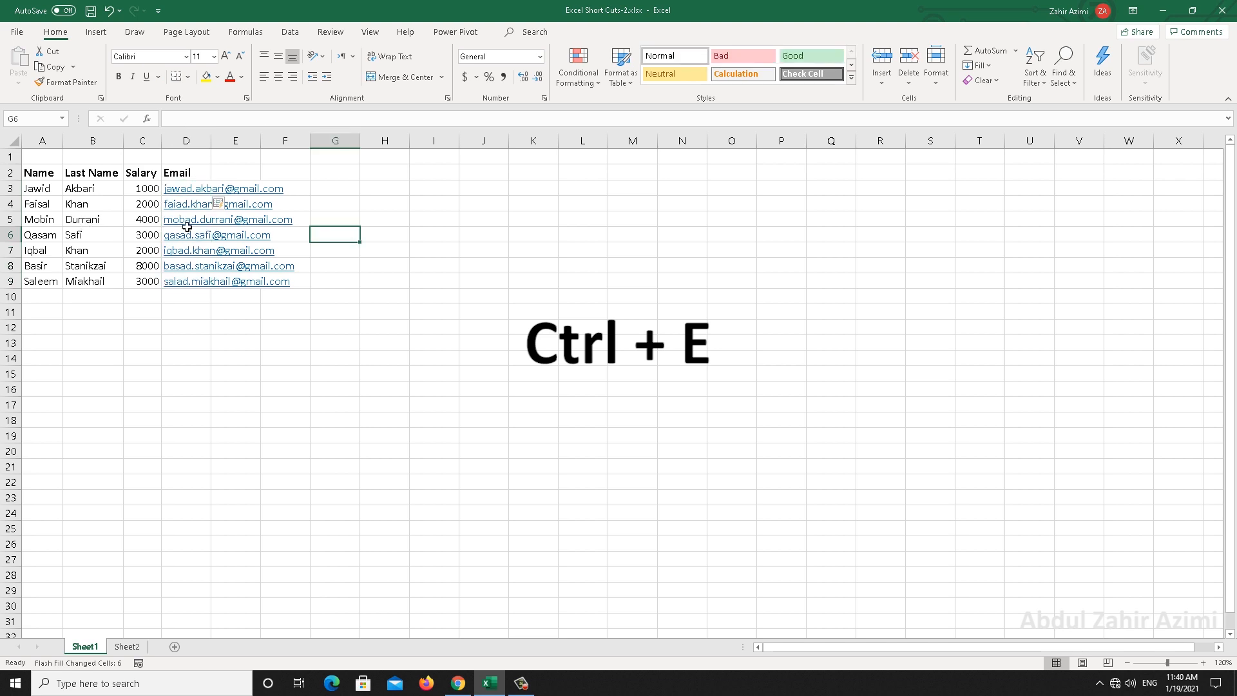